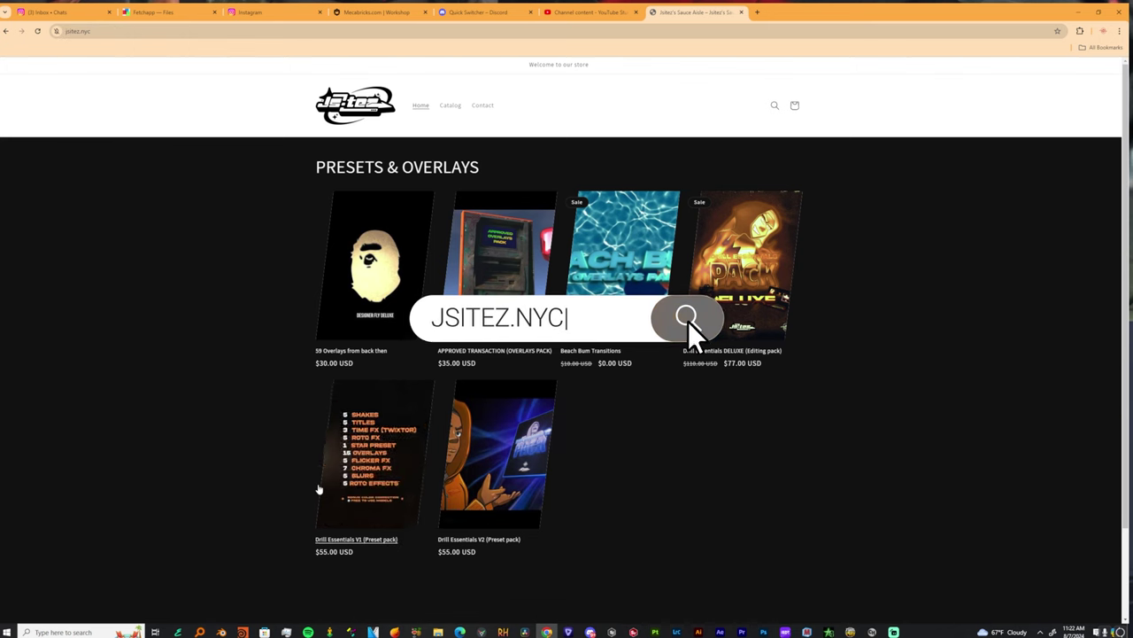
- Open Pistol Paccin Title Card.aep from File Explorer in After Effects
scroll(310, 487, "down", 2)
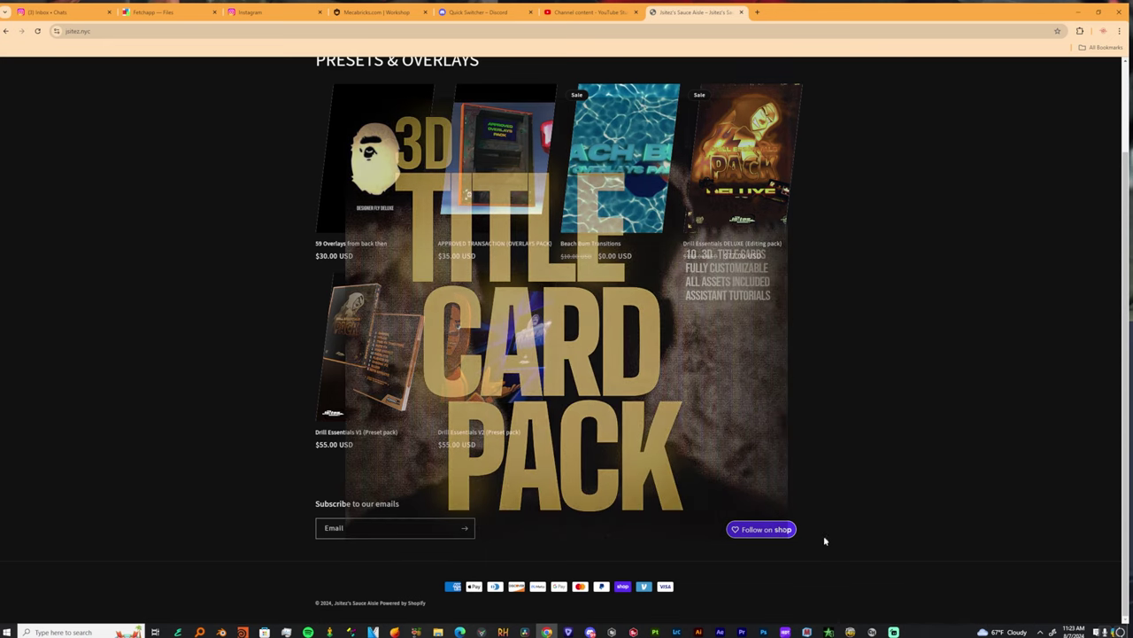
scroll(846, 574, "up", 2)
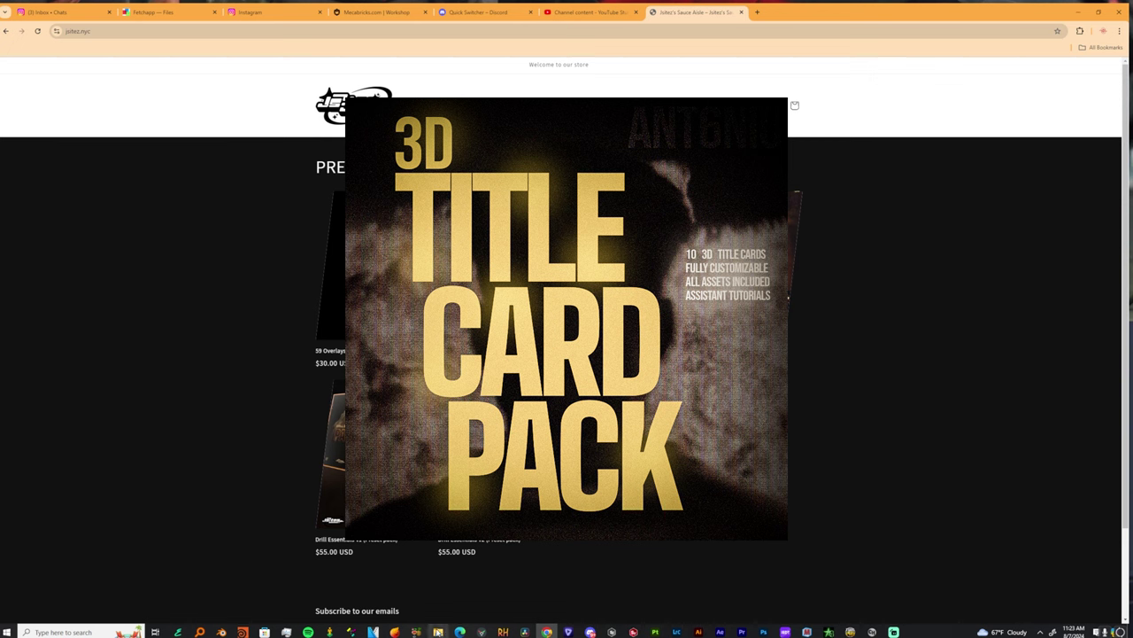
left_click(437, 632)
left_click(256, 334)
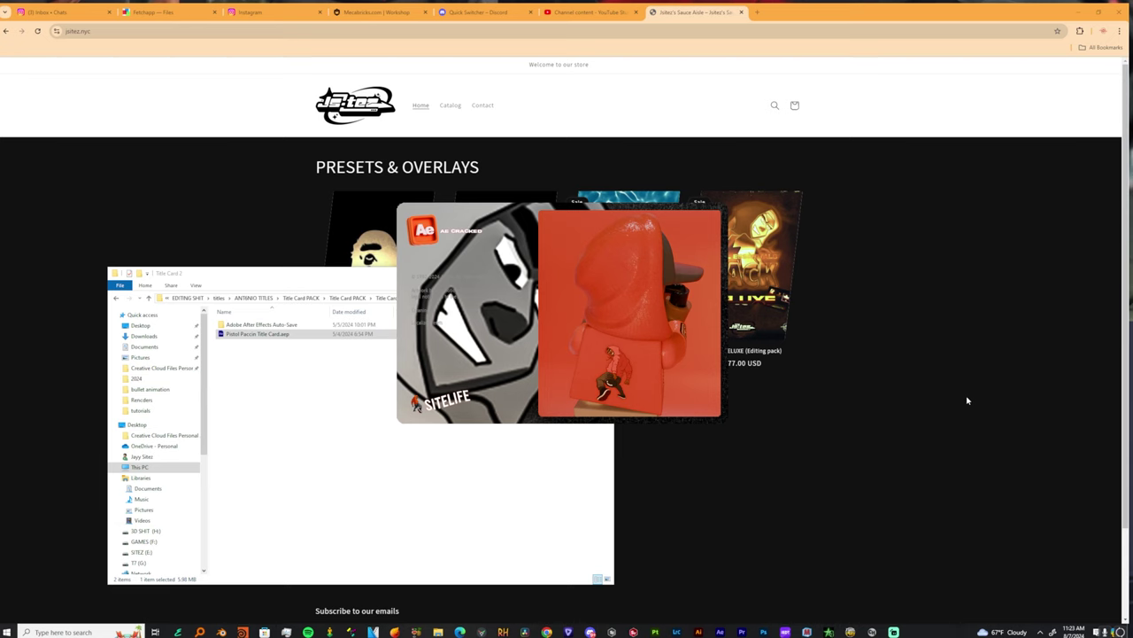
key("Return")
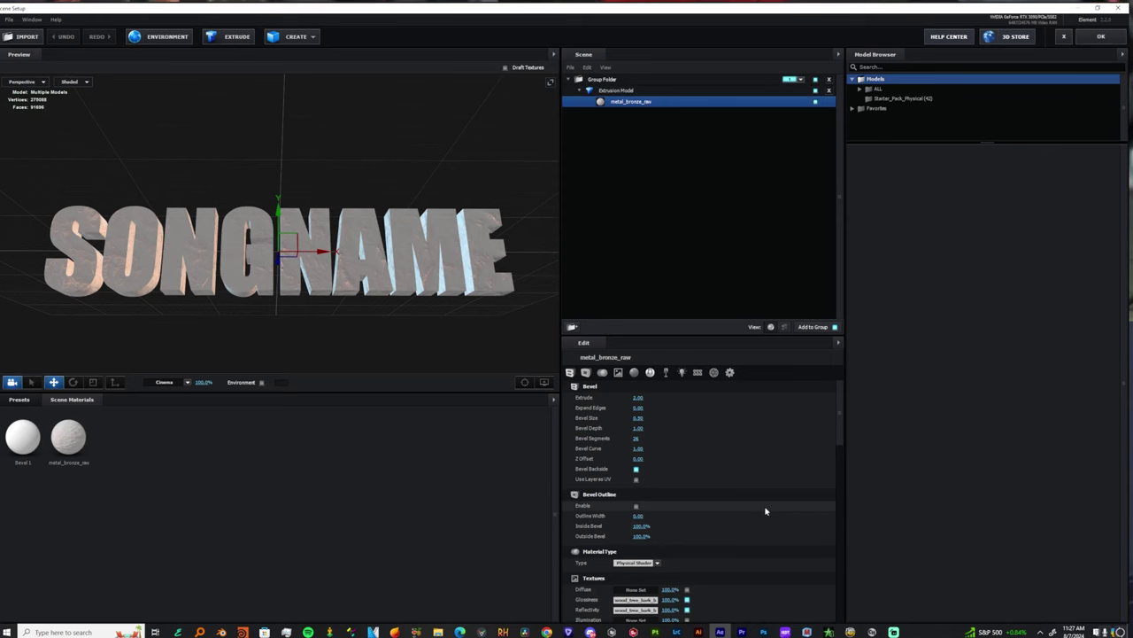
- Select the plank's Bevel 1 material and load Wood Plank.jpg as its diffuse texture
scroll(785, 523, "down", 10)
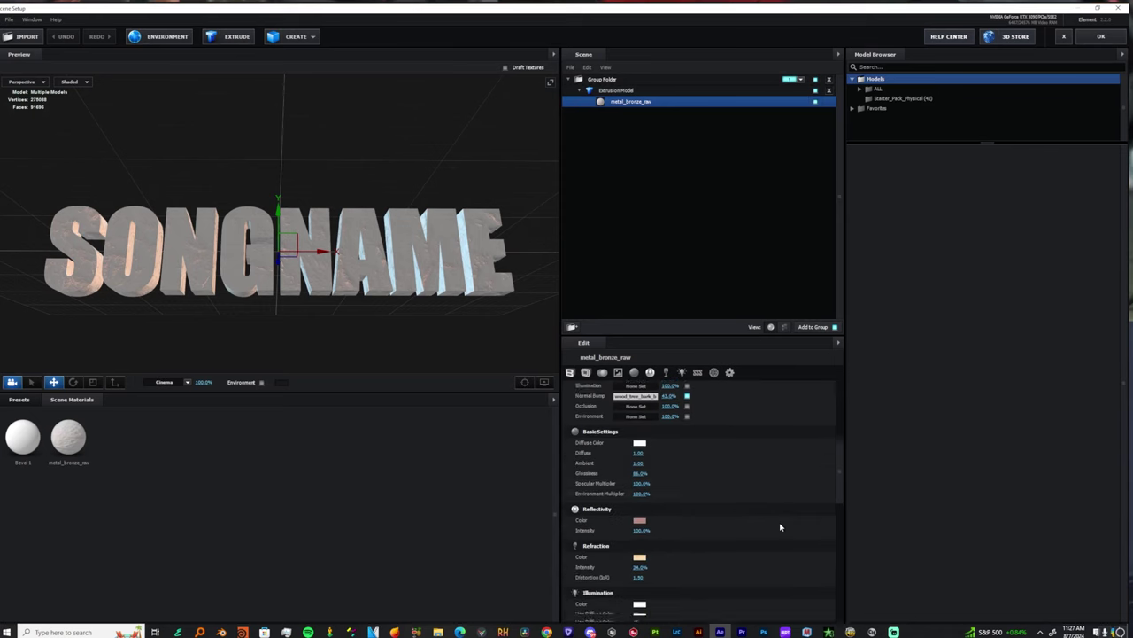
mouse_move(470, 363)
left_mouse_down()
mouse_move(396, 356)
mouse_move(460, 358)
left_mouse_up()
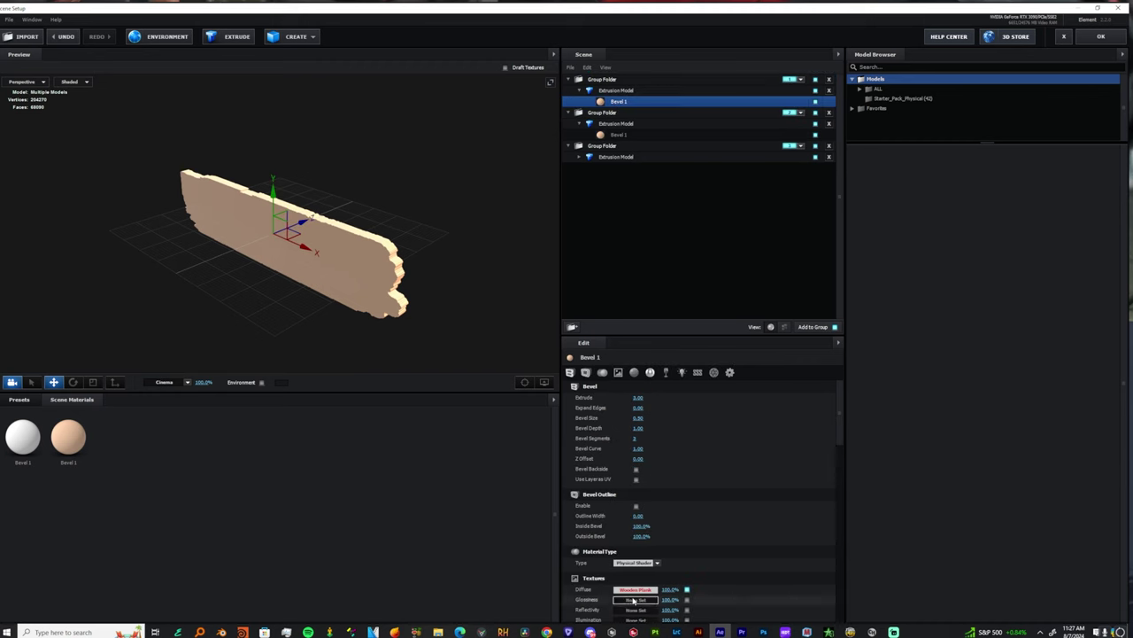
left_click(637, 599)
left_click_drag(673, 432, 409, 264)
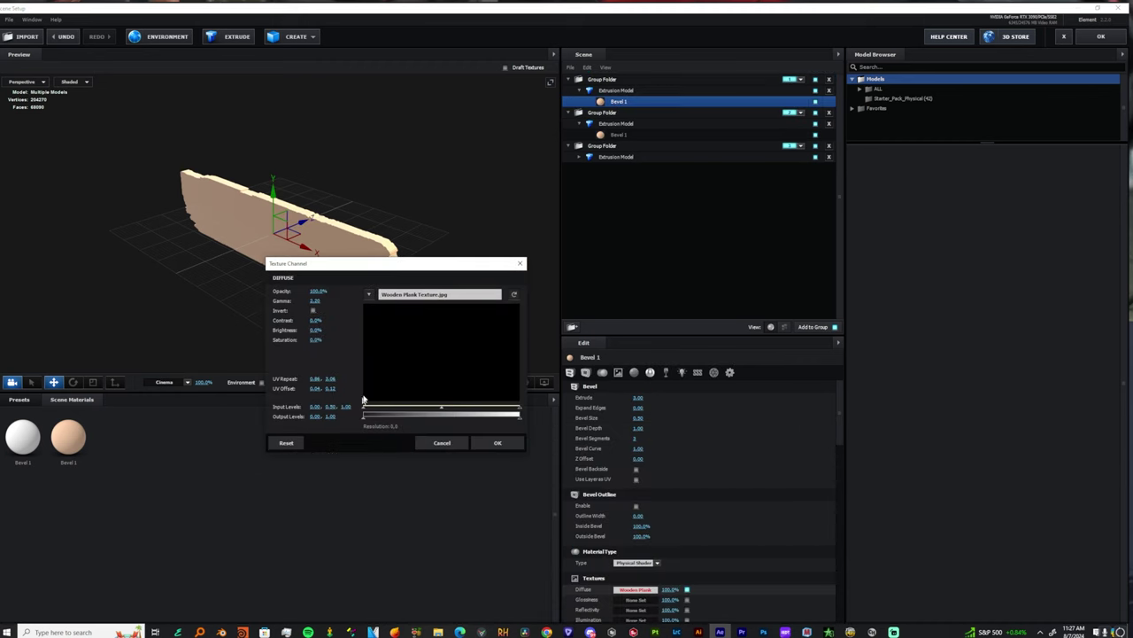
left_click(420, 303)
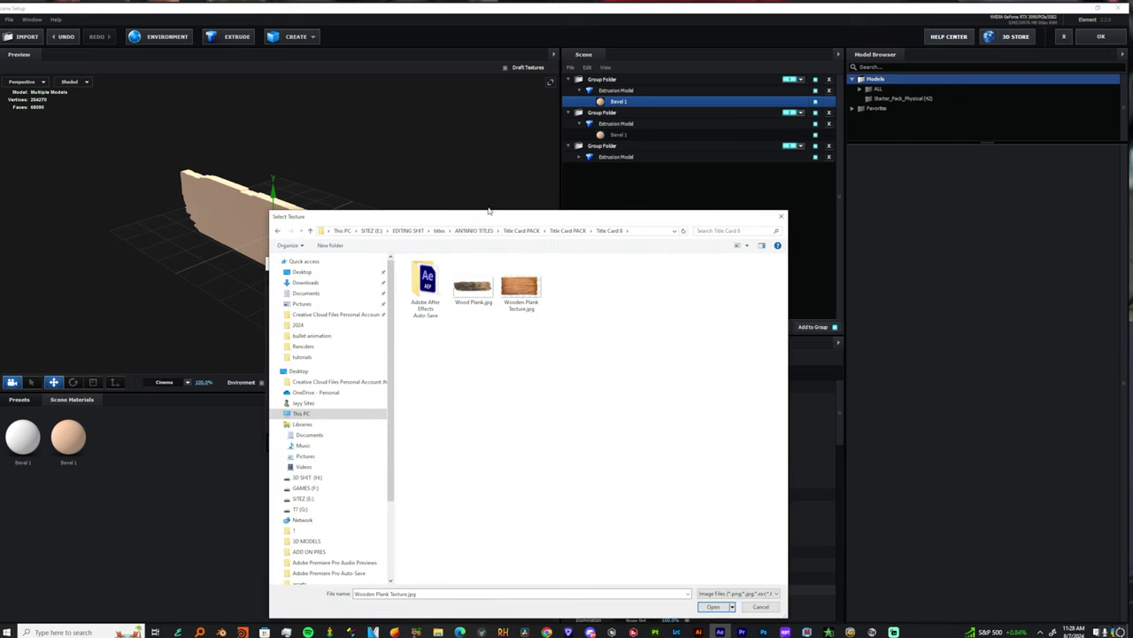
left_click_drag(486, 217, 270, 136)
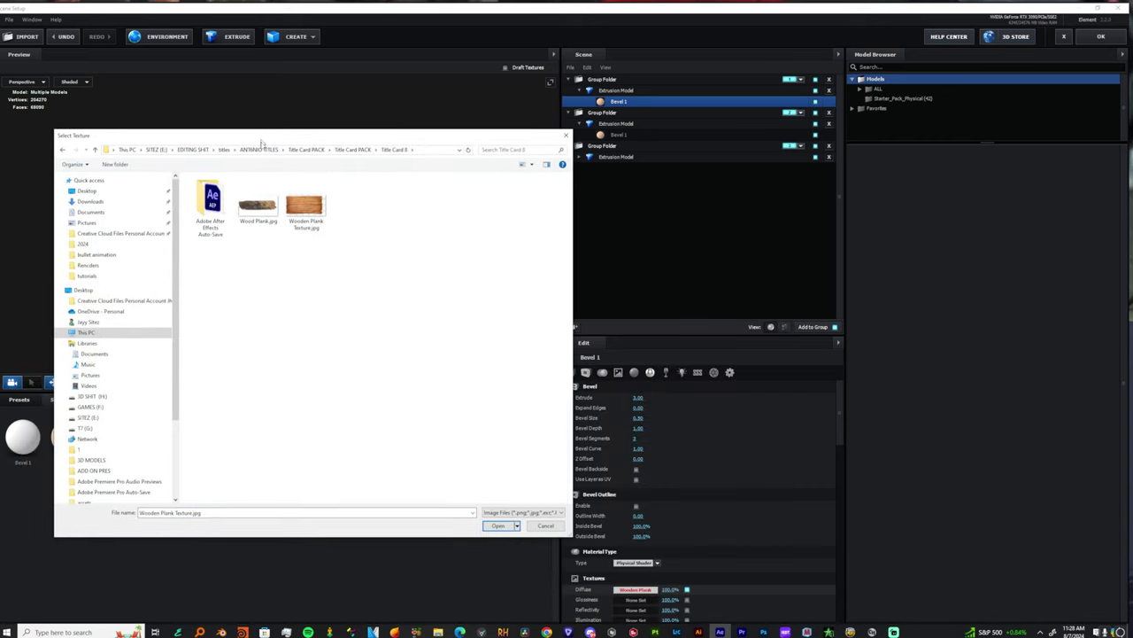
double_click(256, 205)
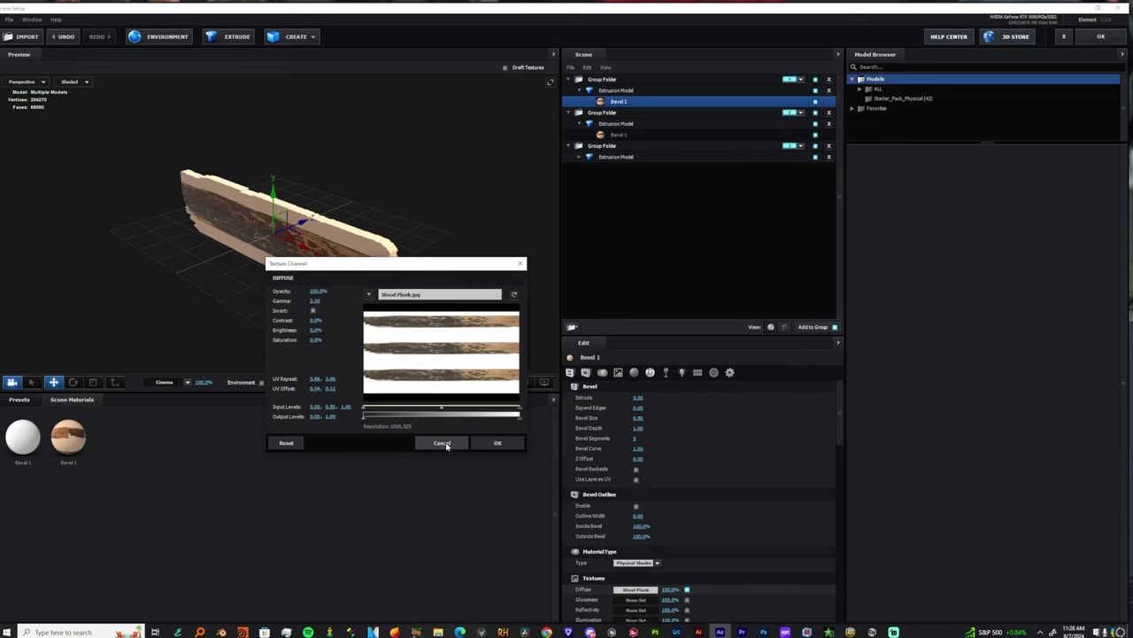
- Swap the diffuse texture to Wooden Plank Texture.jpg and apply the Element 3D scene
left_click(398, 293)
left_click(295, 209)
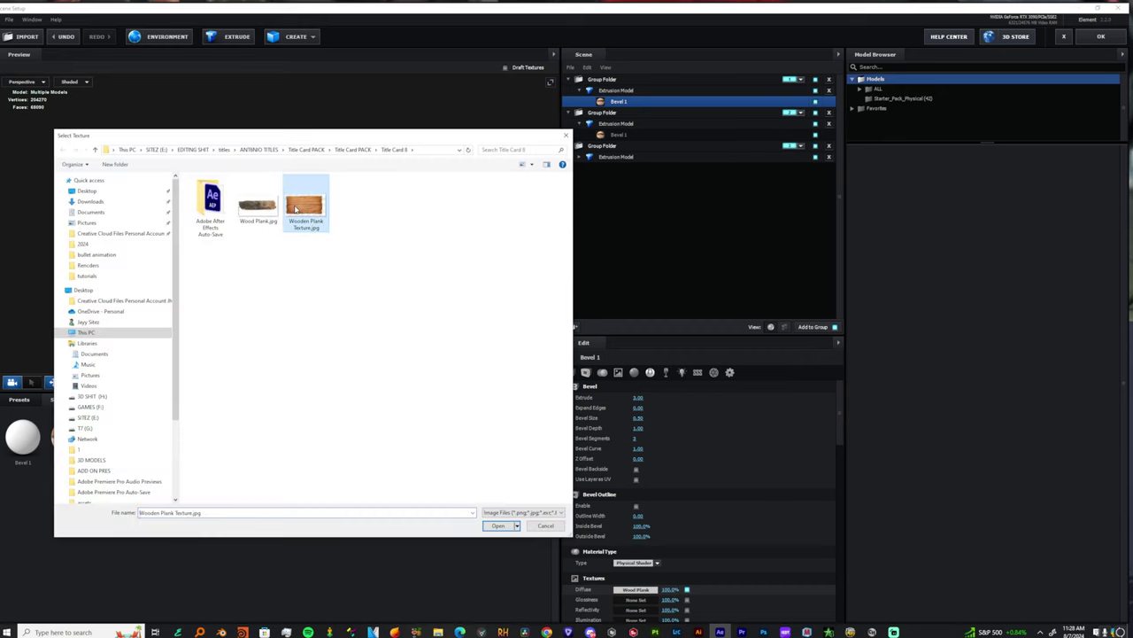
double_click(296, 209)
left_click(498, 439)
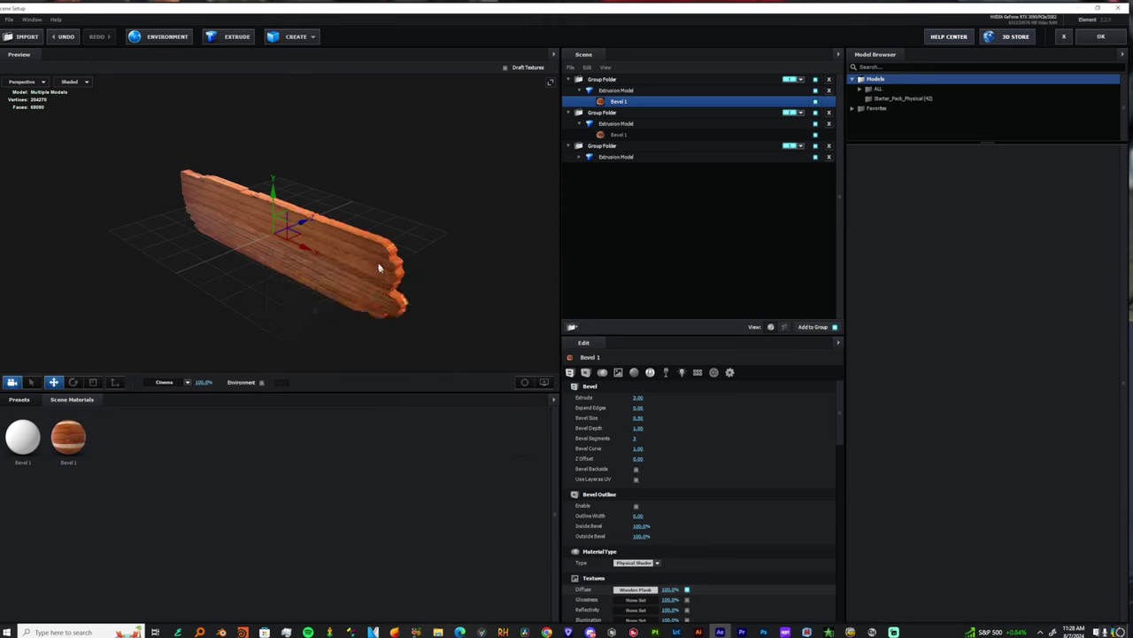
left_click_drag(379, 268, 410, 262)
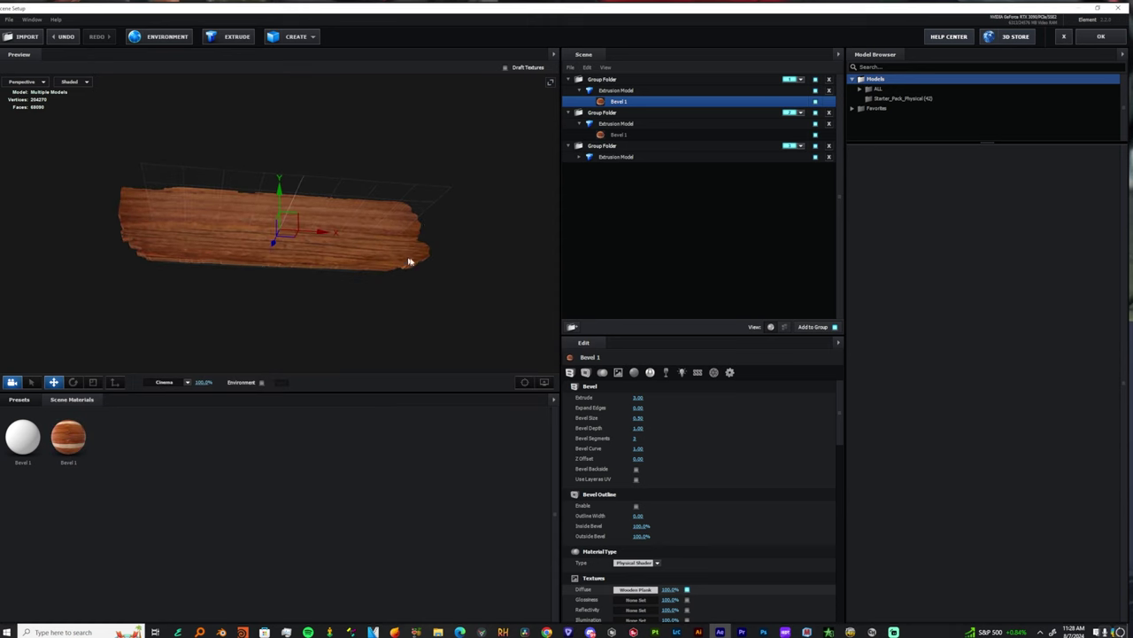
left_click(622, 137)
left_click(581, 158)
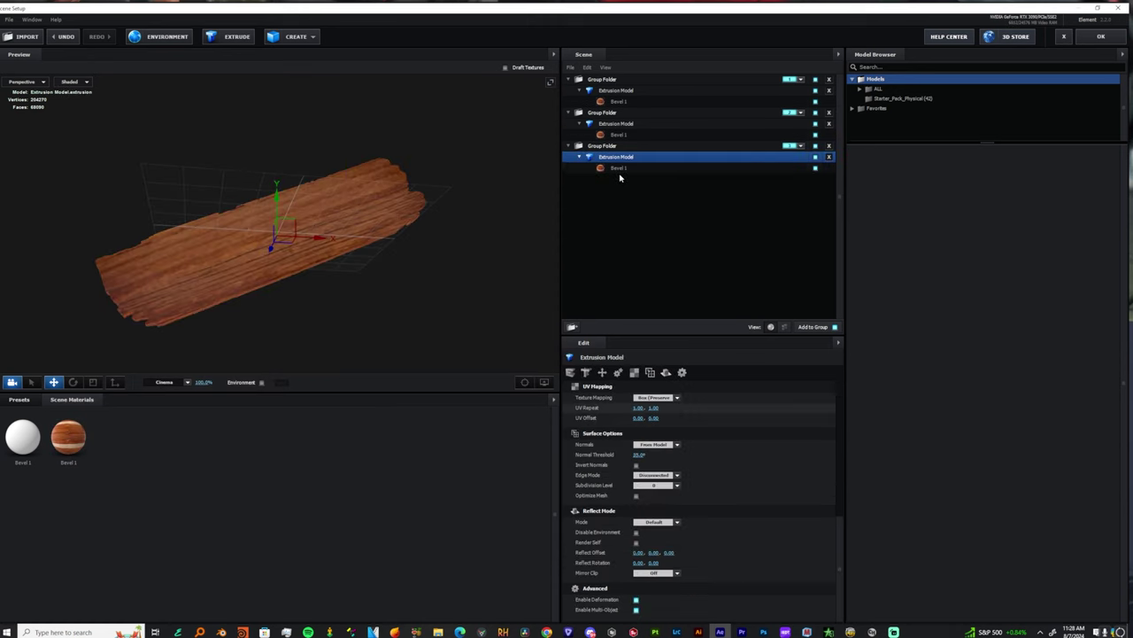
left_click(1121, 35)
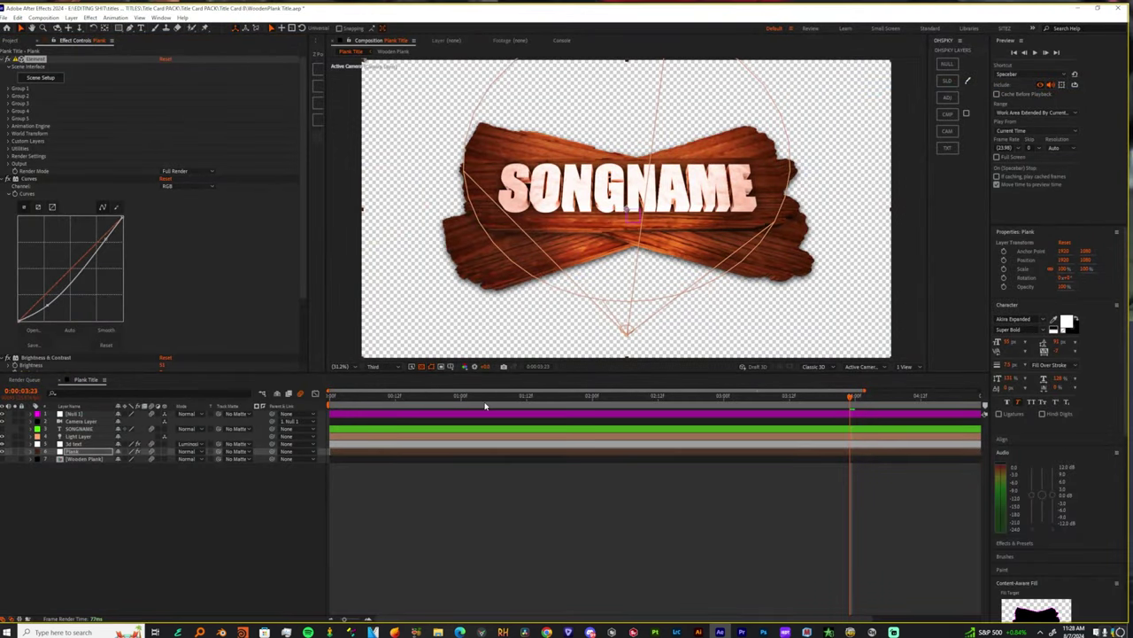
- Preview the plank intro animation and select the SONGNAME text layer
key("space")
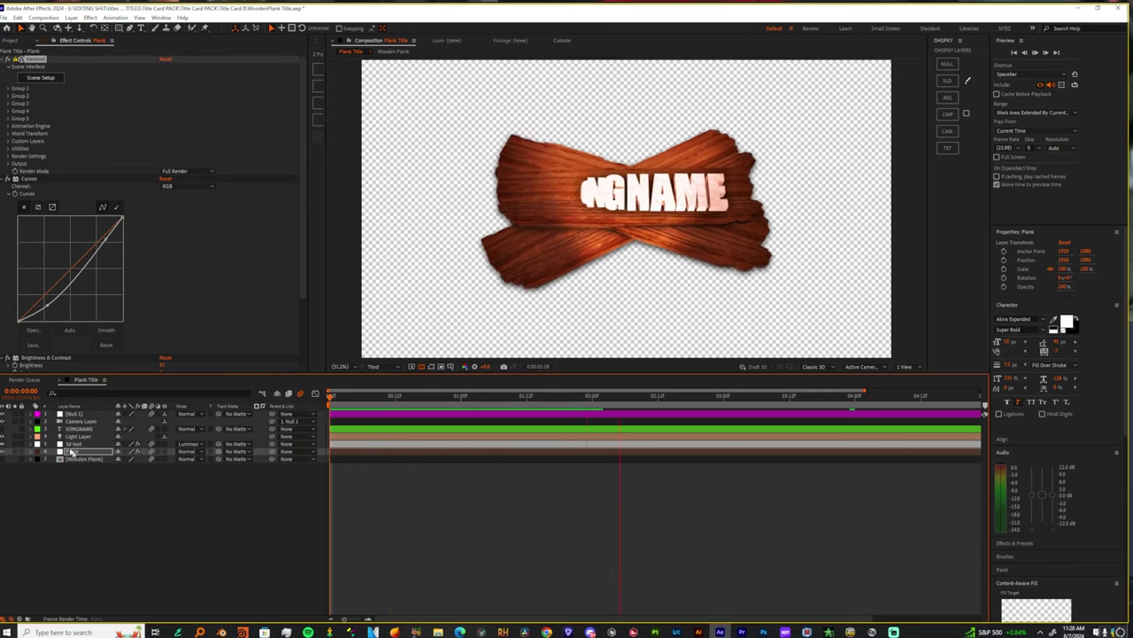
left_click(72, 444)
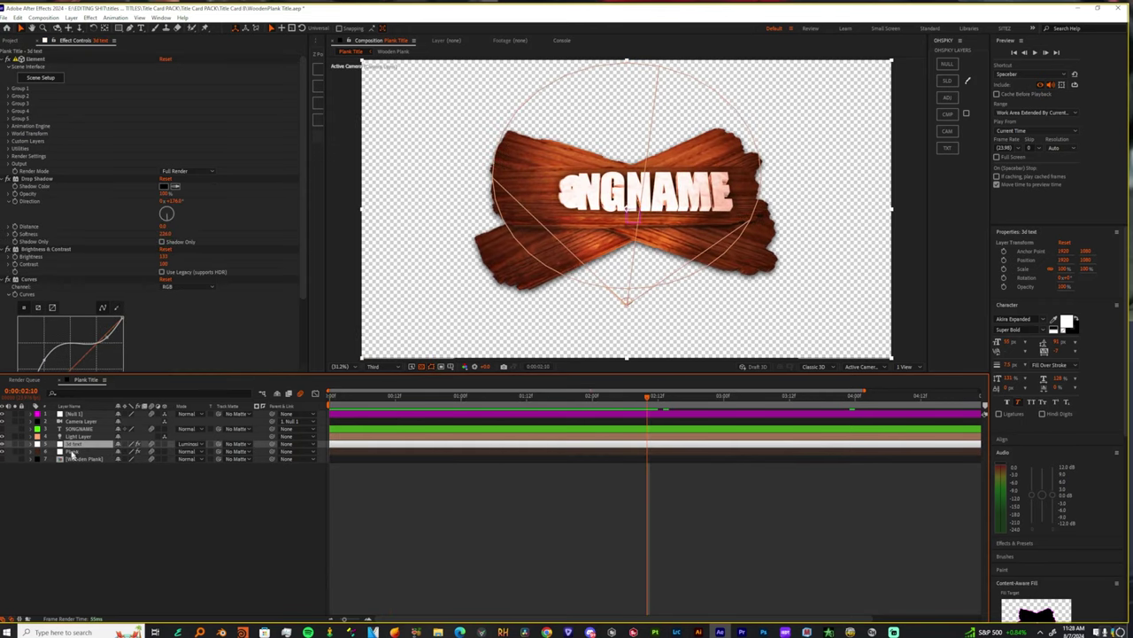
key("ctrl+Up")
key("ctrl+Up")
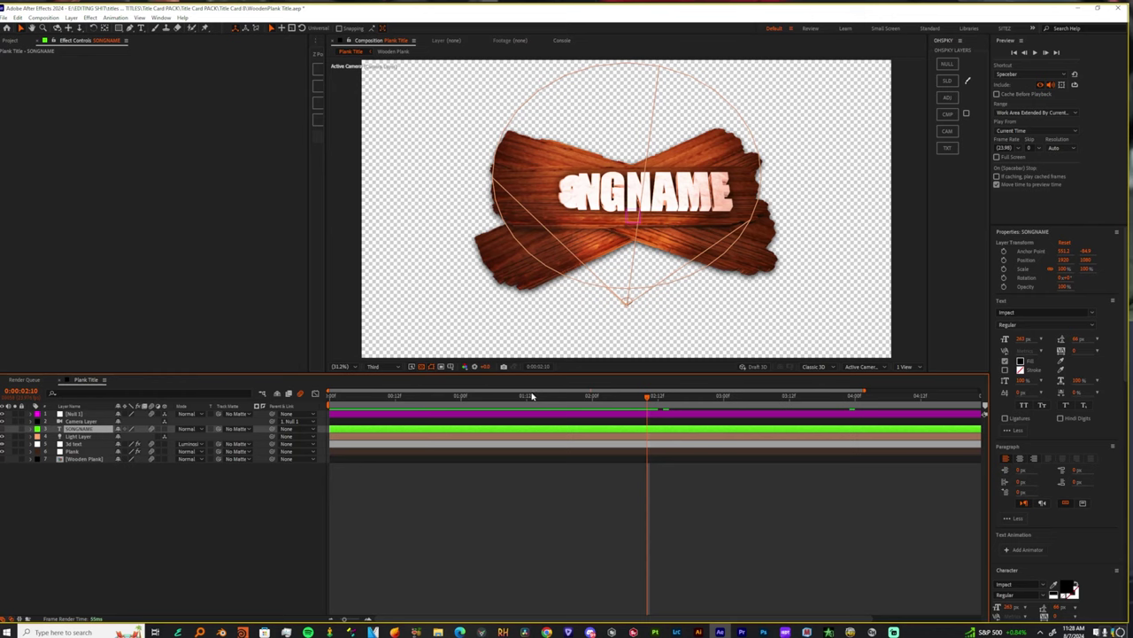
left_click_drag(356, 396, 398, 398)
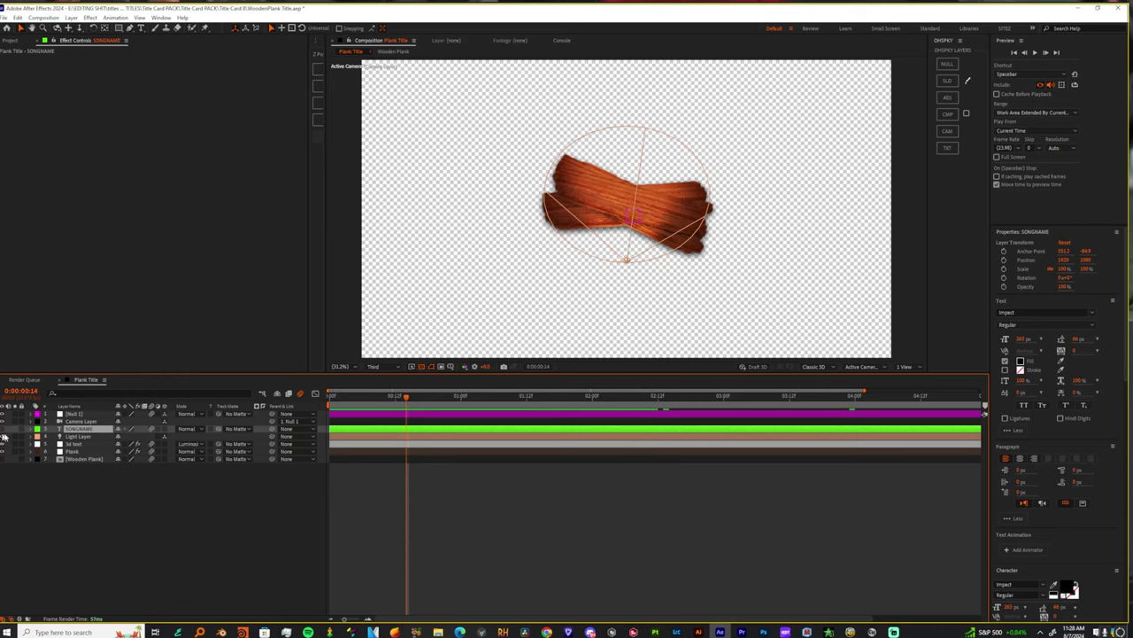
key("space")
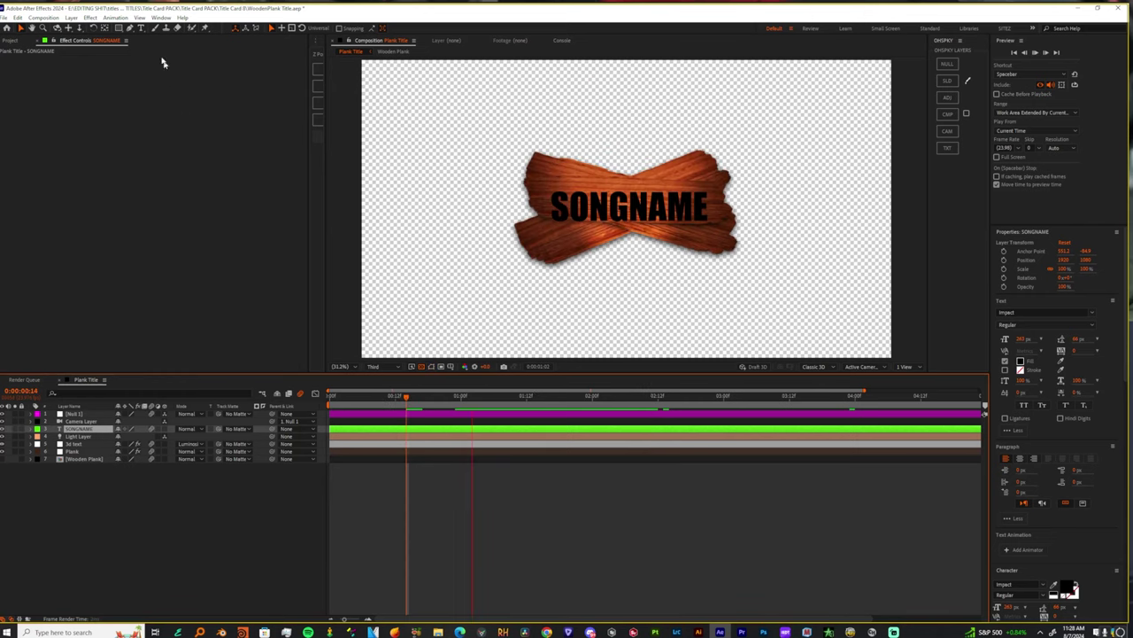
- Retype the title text as THE ANT CREW and preview the result
left_click(140, 28)
left_click(568, 160)
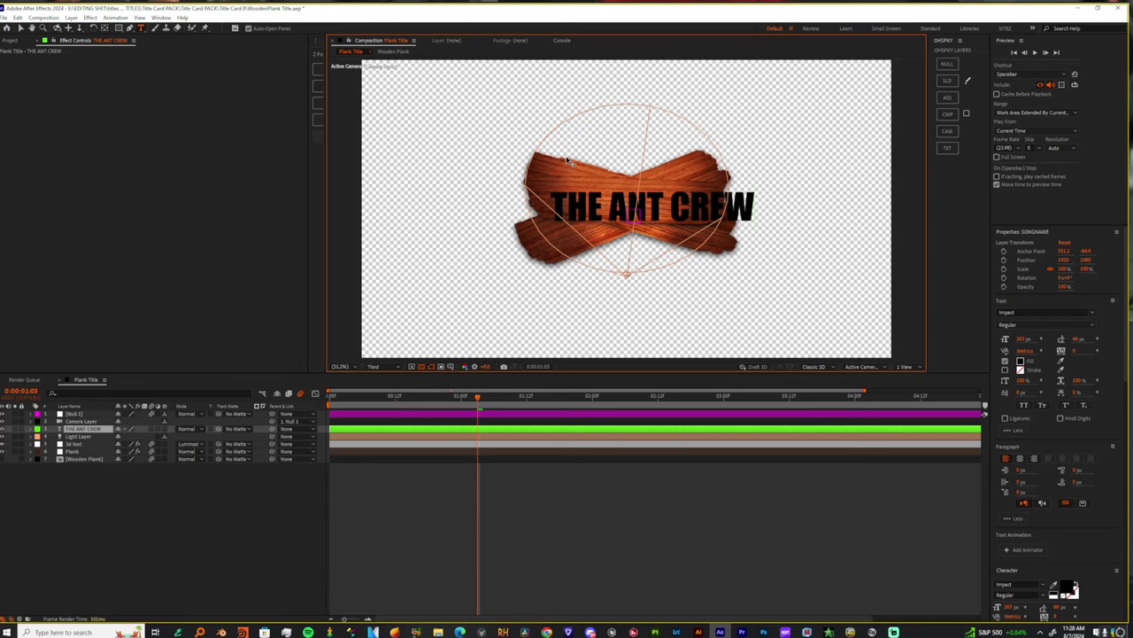
left_click(4, 434)
key("space")
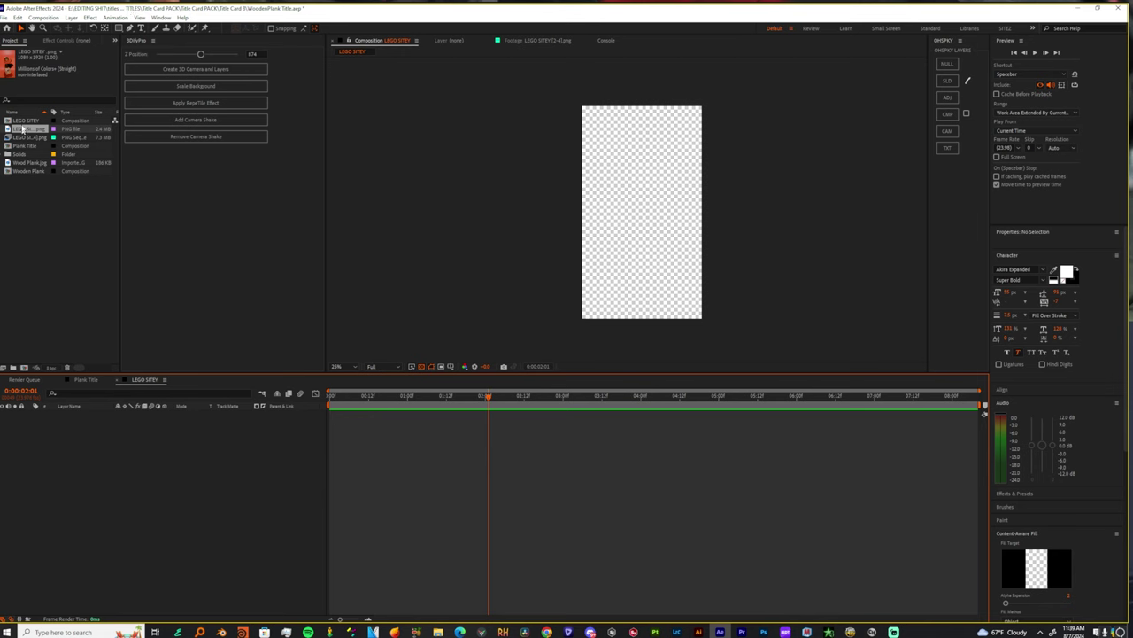
- Create a new composition from the LEGO SITEY image
left_click(25, 120)
right_click(38, 131)
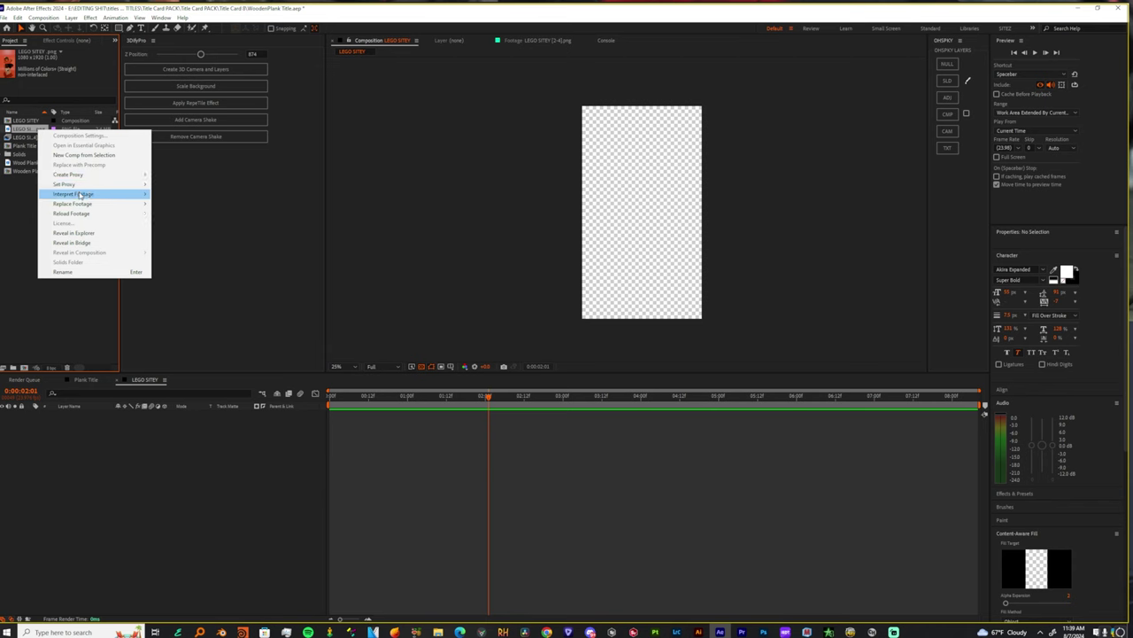
left_click(84, 155)
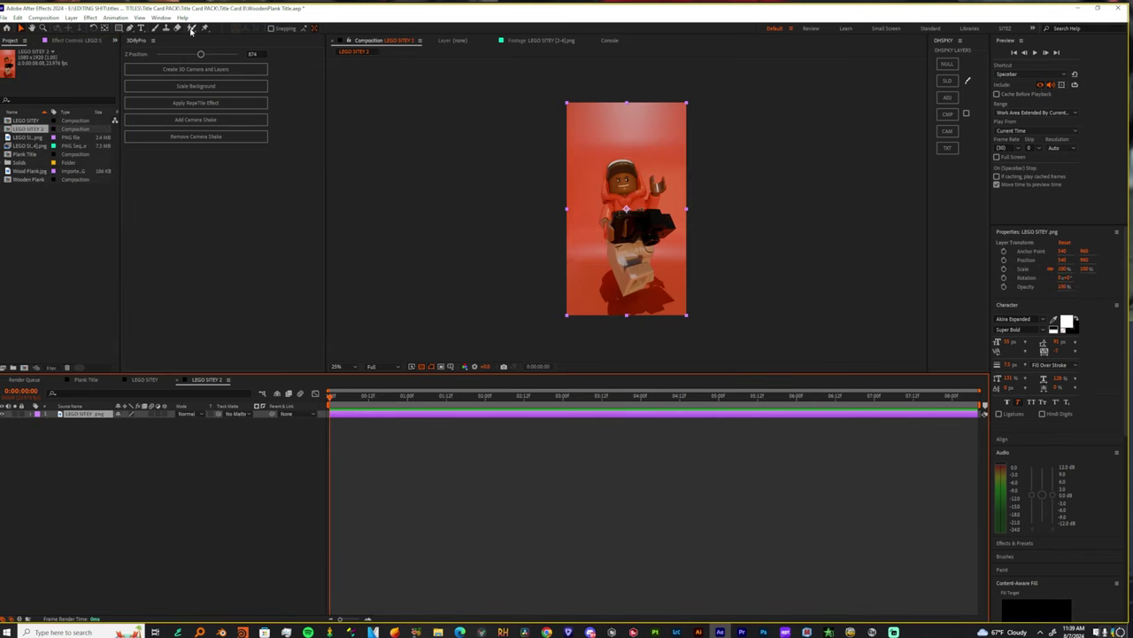
scroll(589, 210, "up", 3)
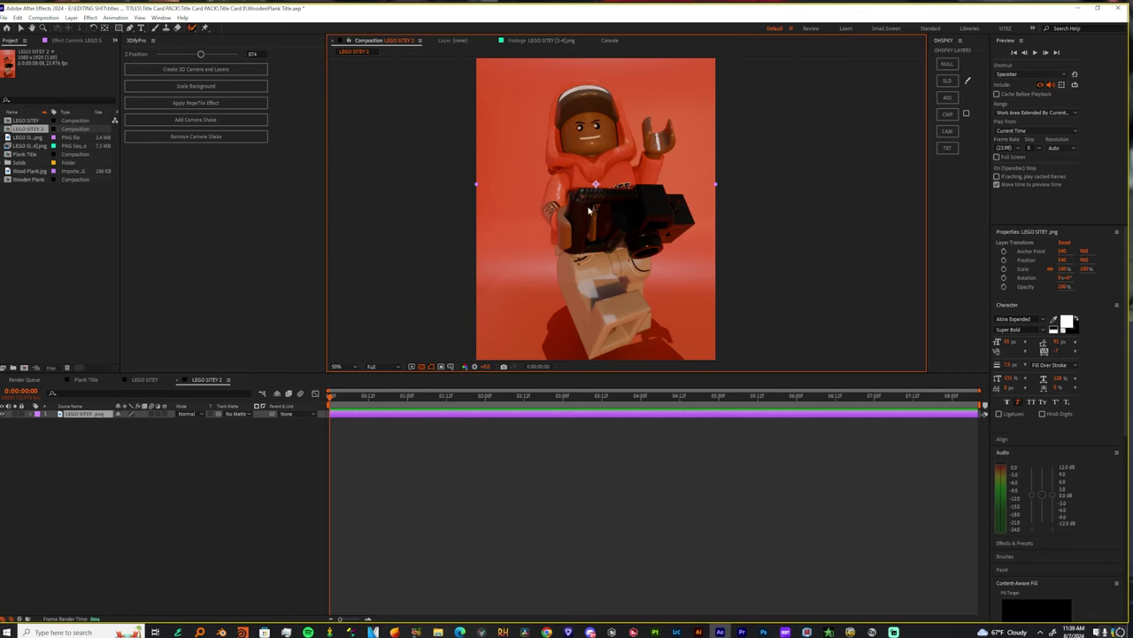
- Duplicate the Lego layer, Roto Brush the minifigure on the copy, and freeze the matte
key("ctrl+d")
double_click(406, 419)
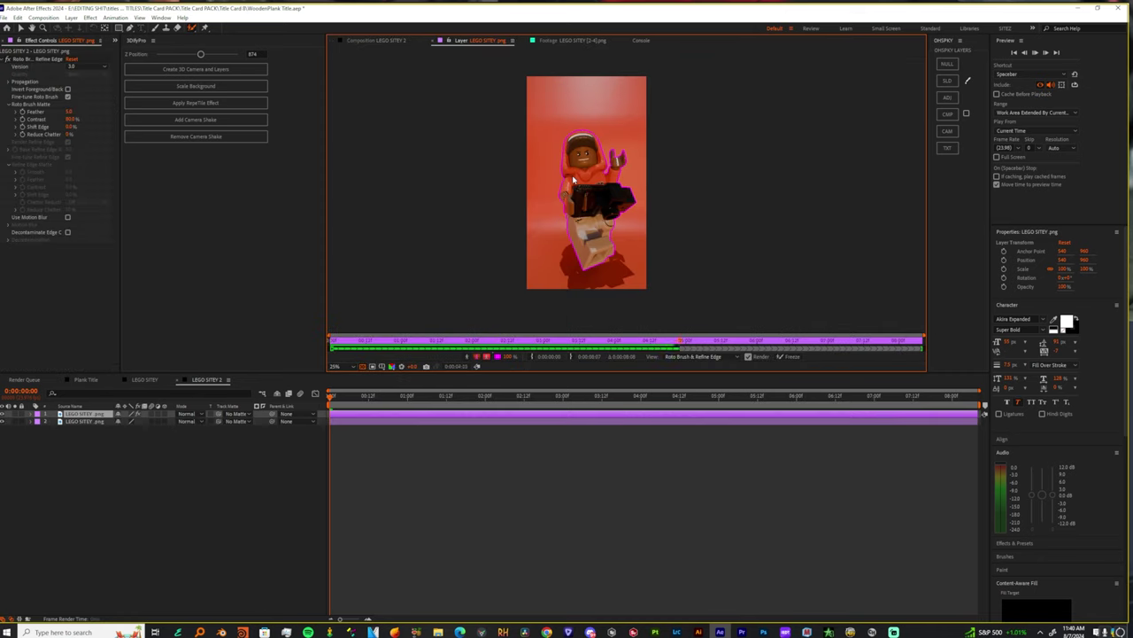
left_click(785, 356)
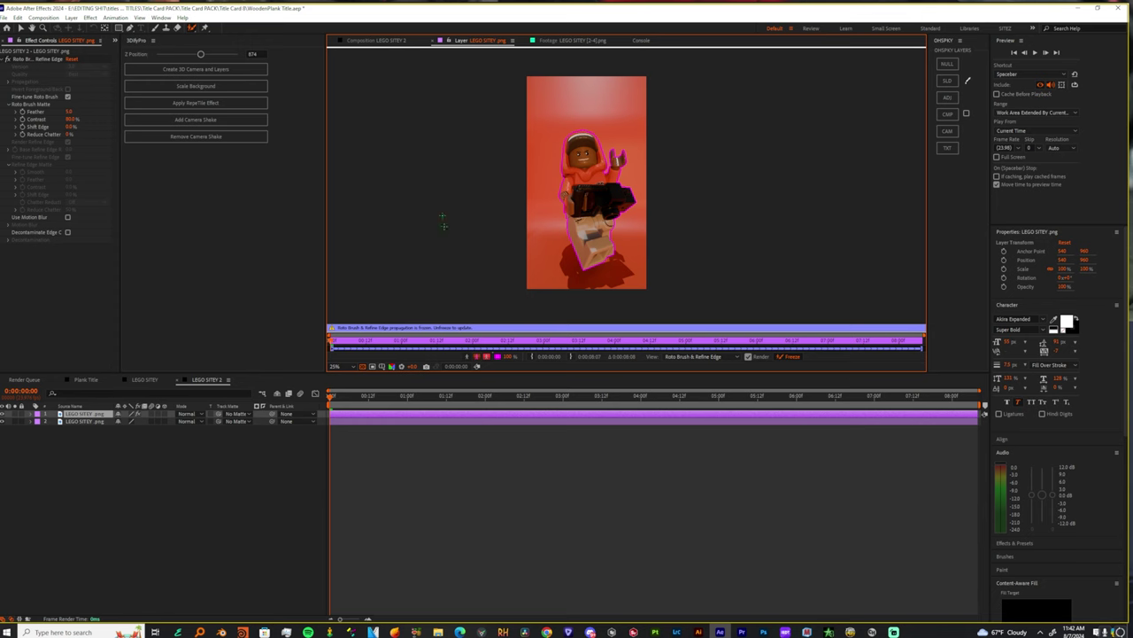
left_click(389, 41)
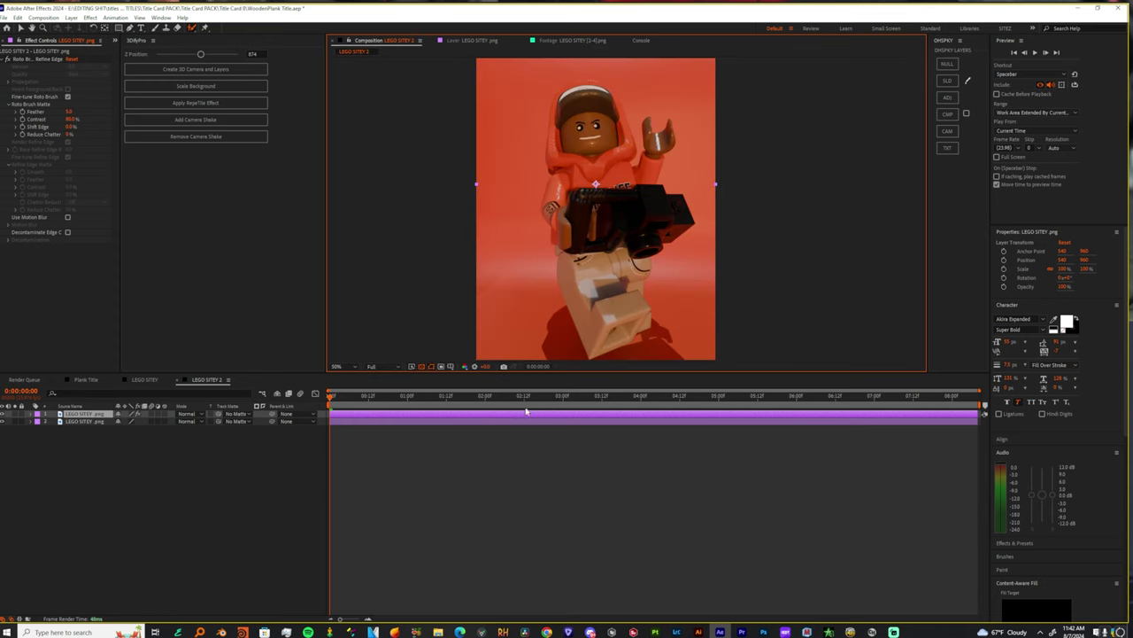
- In 3DifyPro set Z Position to 300, create the 3D camera and layers, and scale the background
left_click_drag(377, 408, 327, 428)
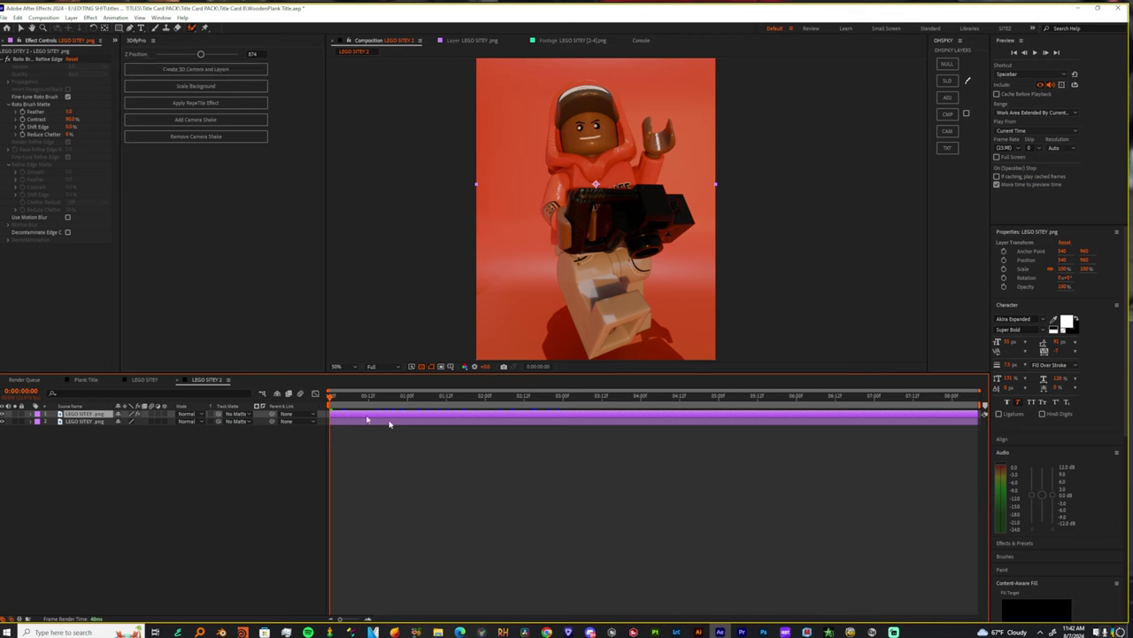
mouse_move(336, 401)
left_mouse_down()
mouse_move(366, 401)
mouse_move(329, 401)
left_mouse_up()
left_click_drag(200, 56, 197, 56)
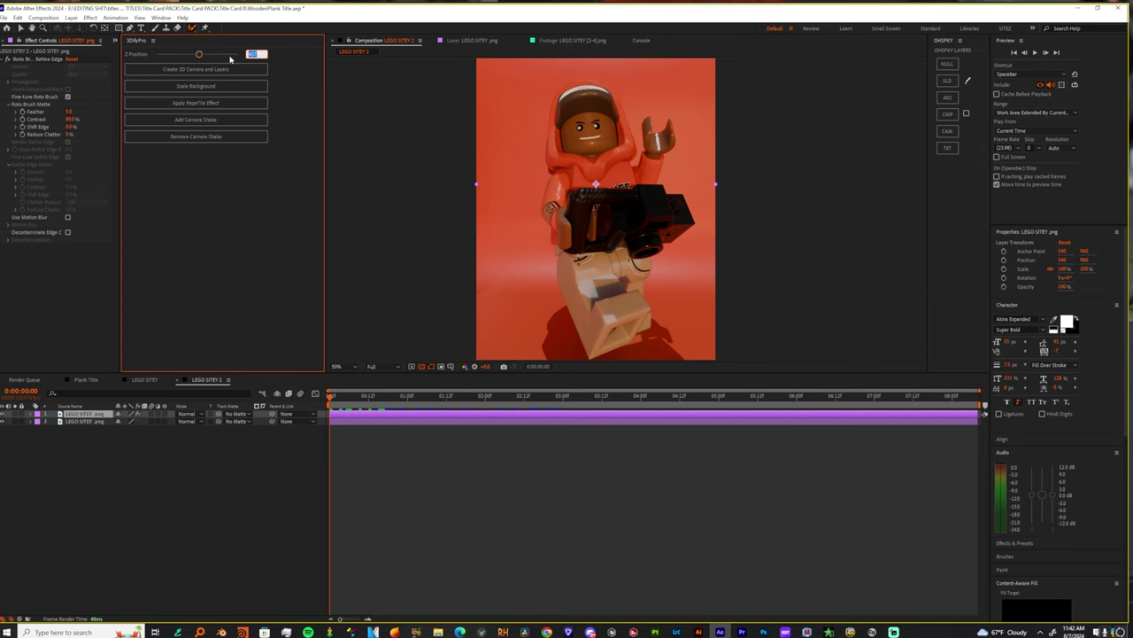
left_click(195, 69)
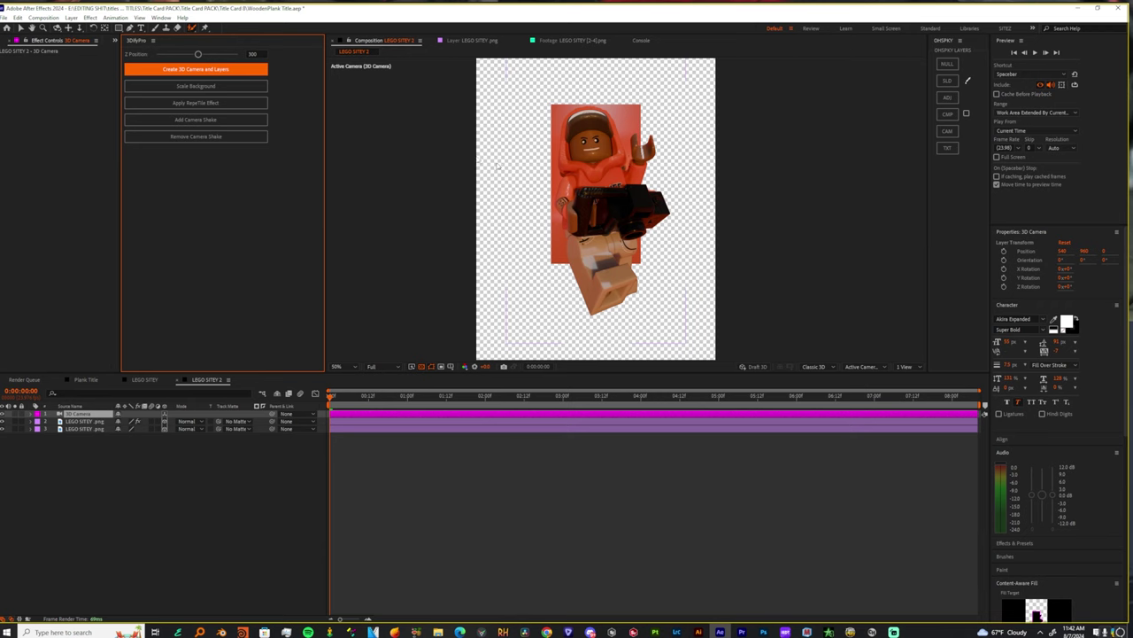
left_click(196, 86)
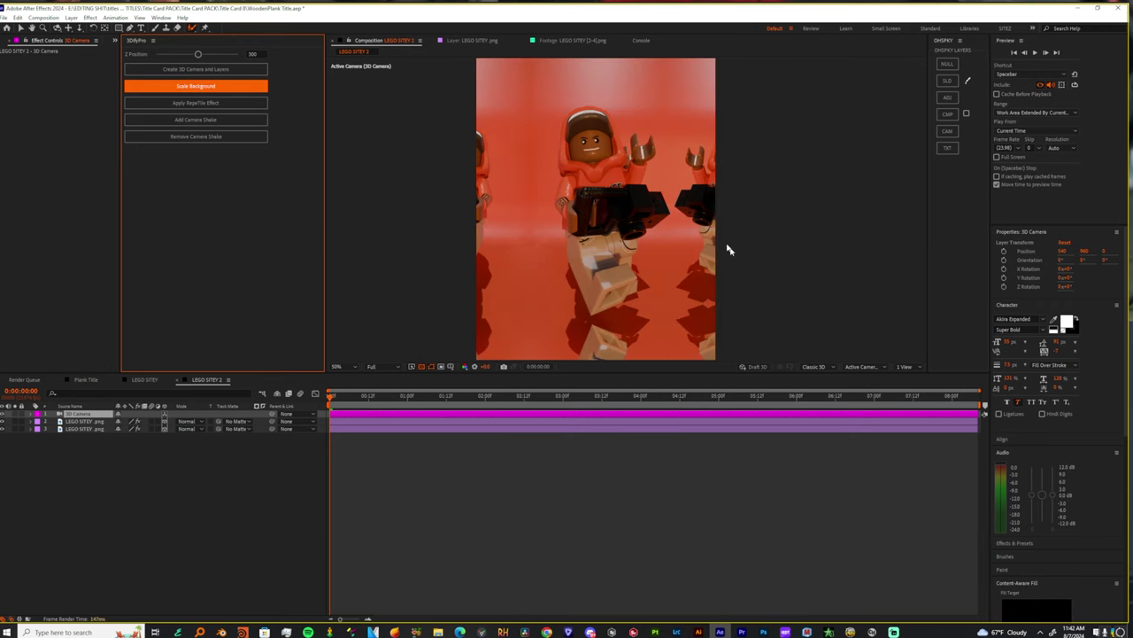
- Apply the RepeTile effect and camera shake, then set Z Position to 519
left_click(199, 103)
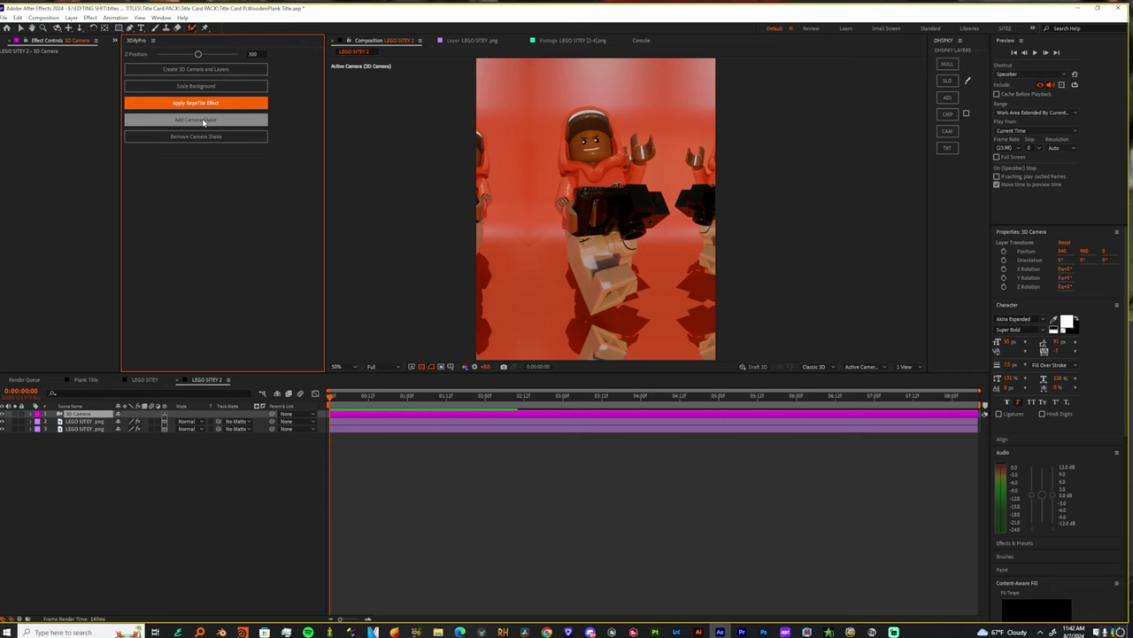
left_click(202, 121)
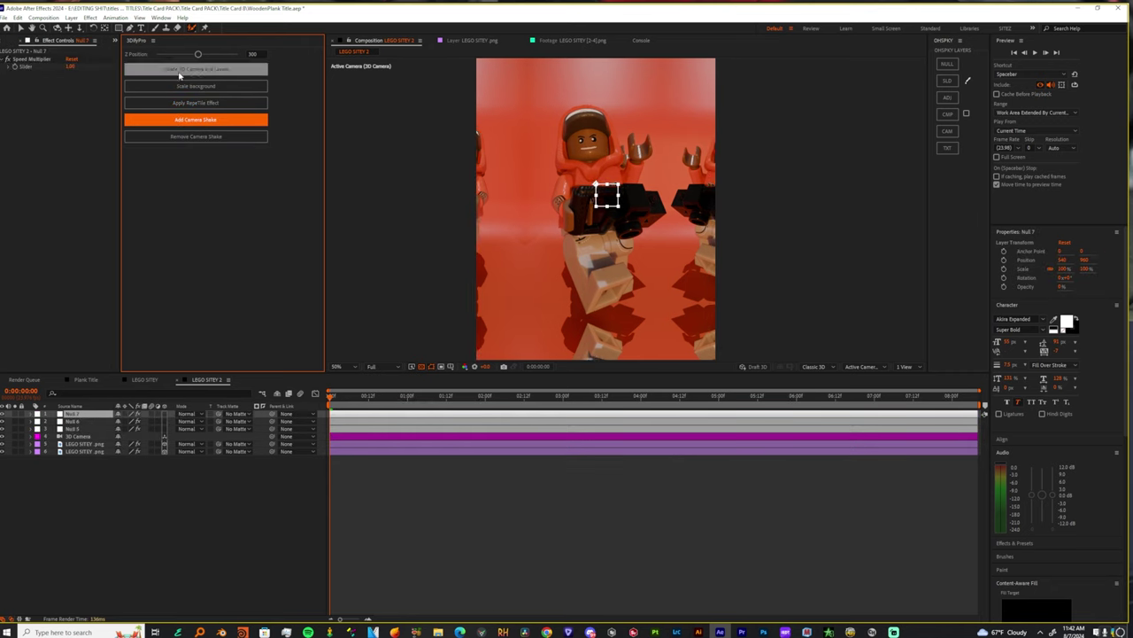
left_click(210, 137)
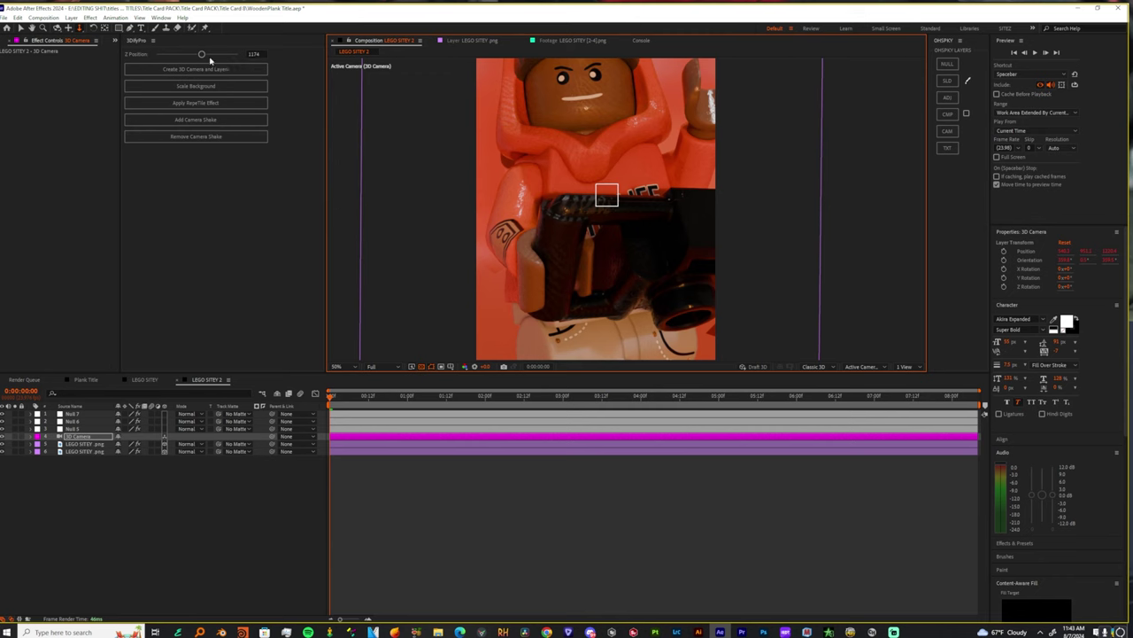
left_click_drag(202, 55, 201, 56)
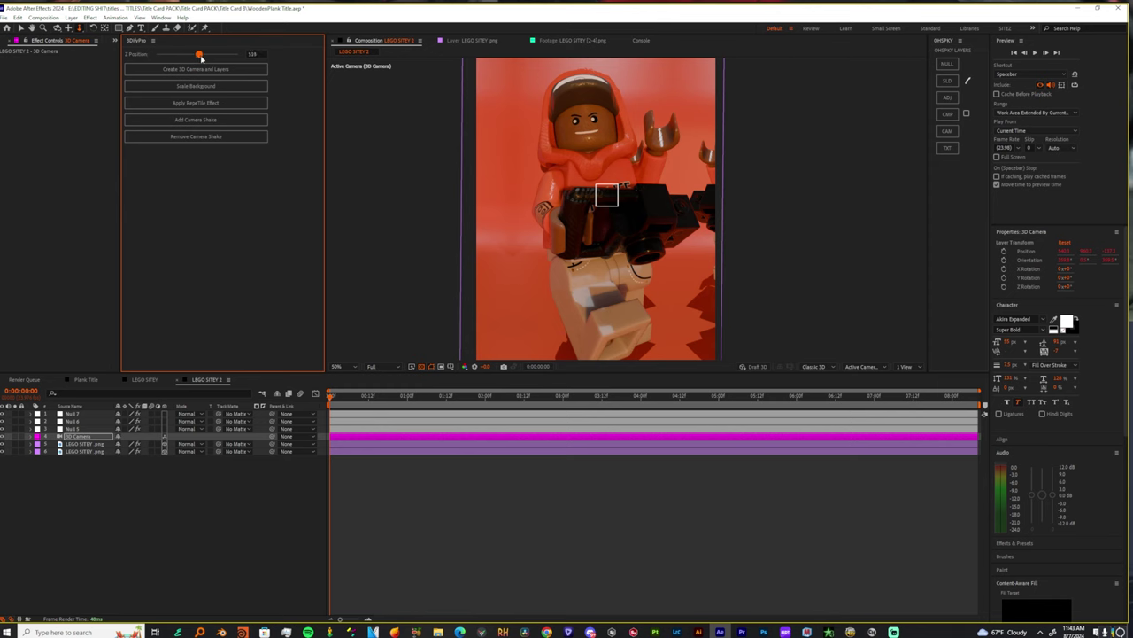
left_click_drag(202, 57, 198, 55)
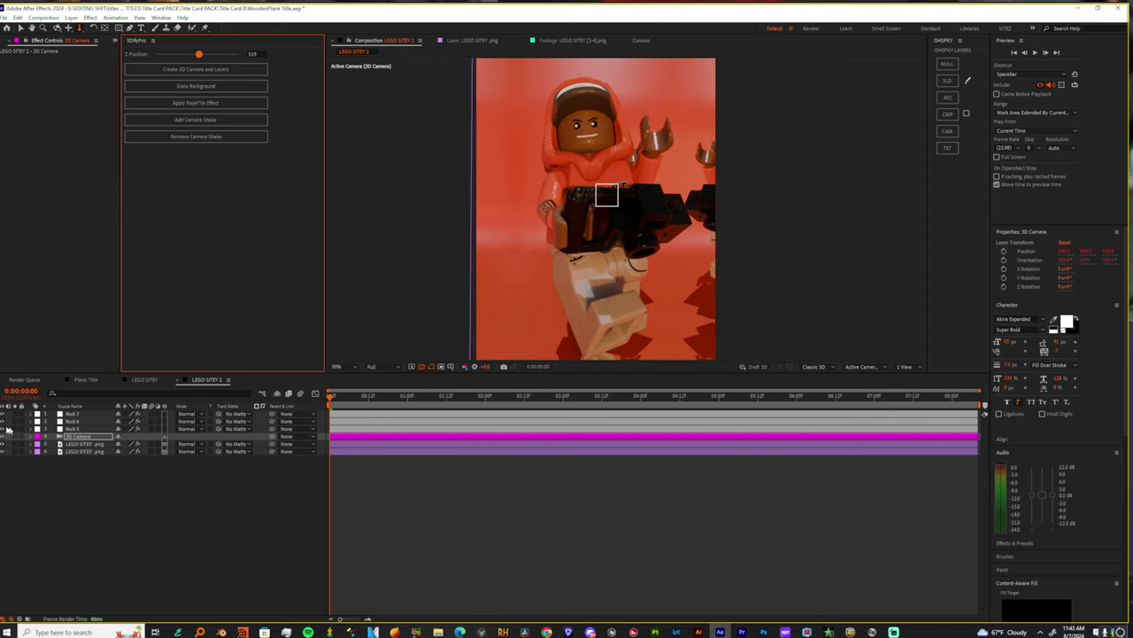
left_click(35, 443)
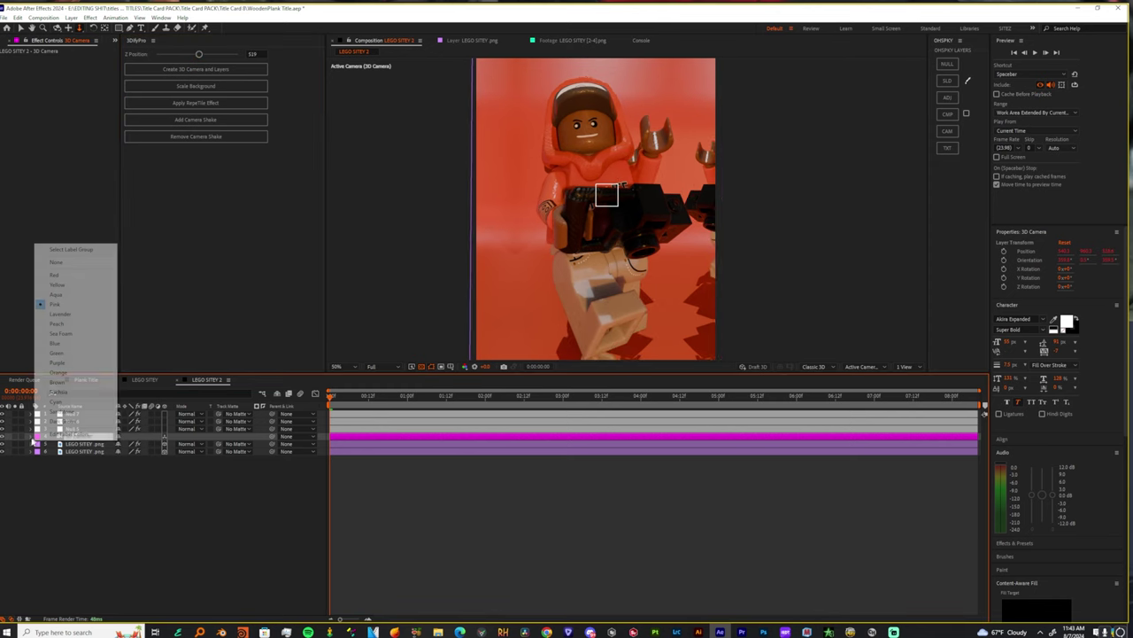
- Set starting Position and Orientation keyframes on the 3D Camera
left_click(95, 497)
left_click(32, 435)
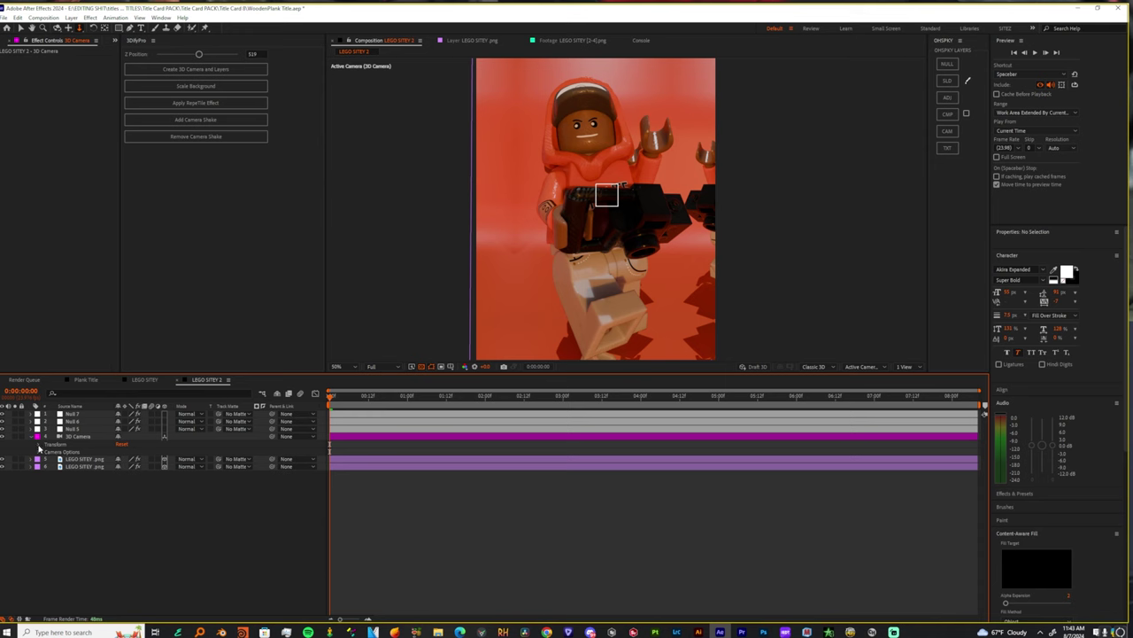
left_click(39, 444)
left_click(52, 452)
left_click(52, 458)
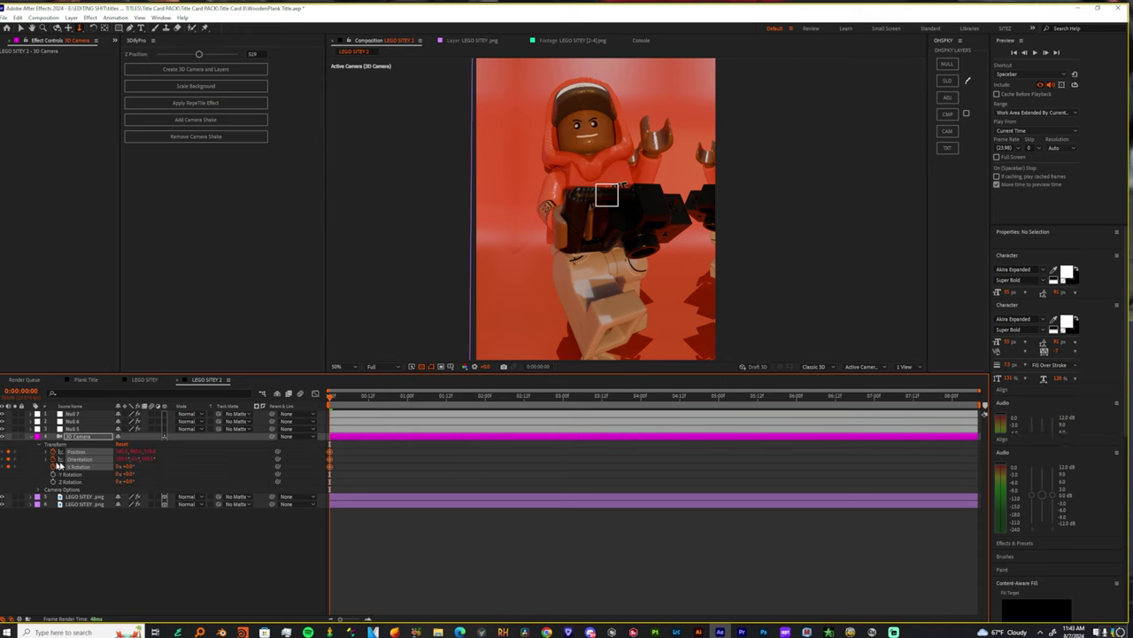
left_click(73, 557)
left_click(57, 452)
left_click(56, 459, "shift")
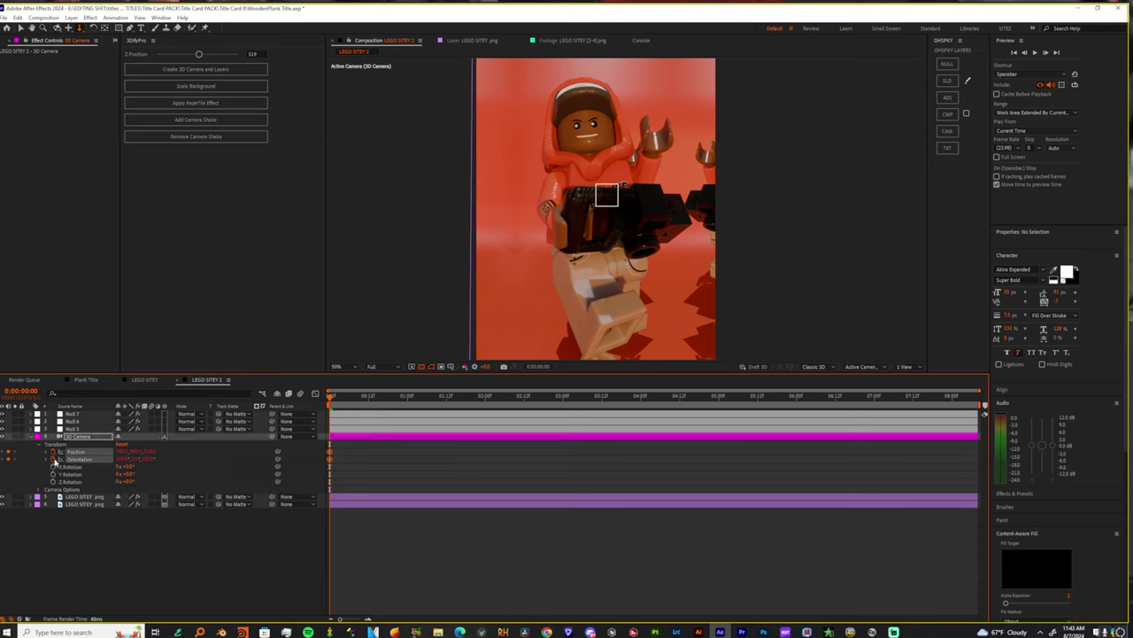
- At the comp's end, dolly the camera to the minifig's face and ease it out sharply
key("space")
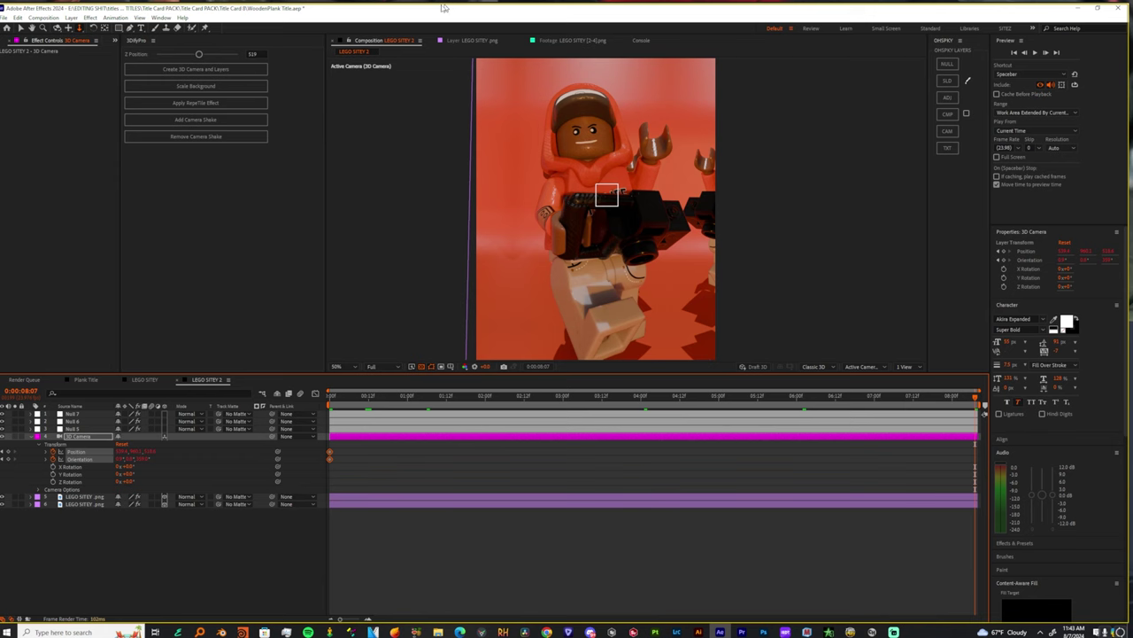
left_click_drag(535, 164, 631, 187)
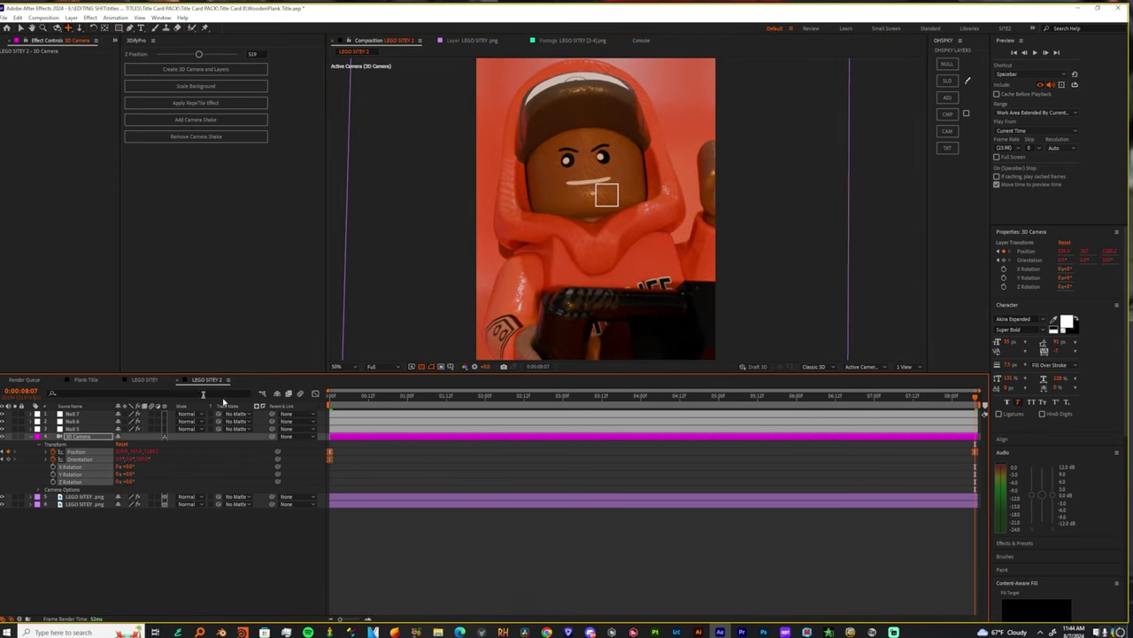
left_click(315, 394)
left_click(443, 480)
left_click_drag(867, 574, 633, 586)
key("space")
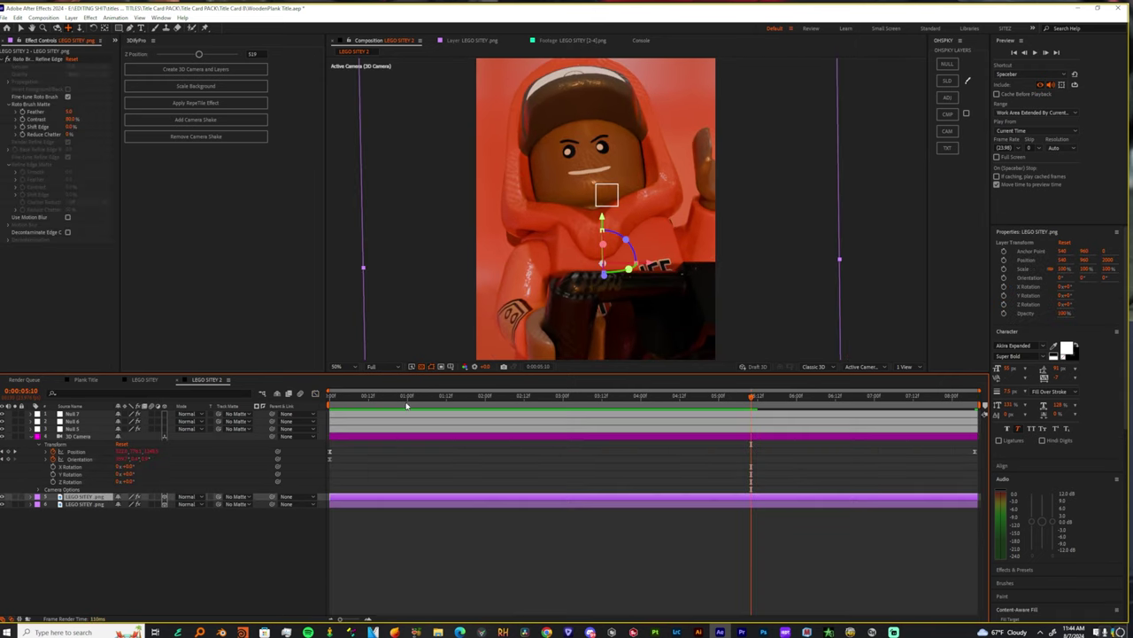
- Pre-compose the Lego image layer into LEGO SITEY .png Comp 1
left_click_drag(406, 404, 322, 417)
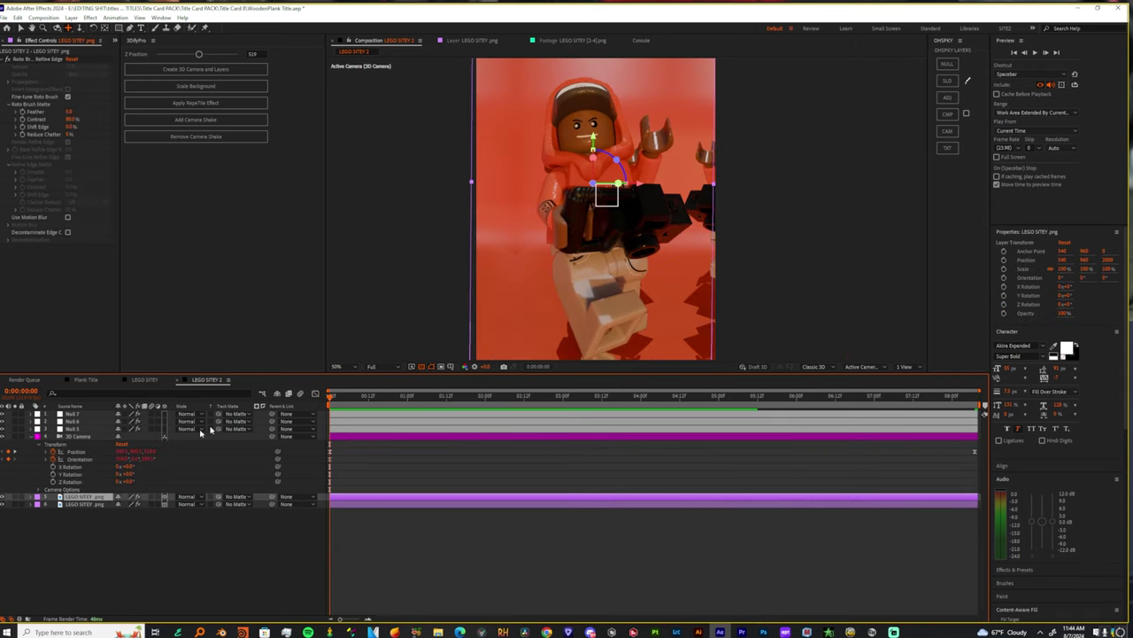
right_click(85, 499)
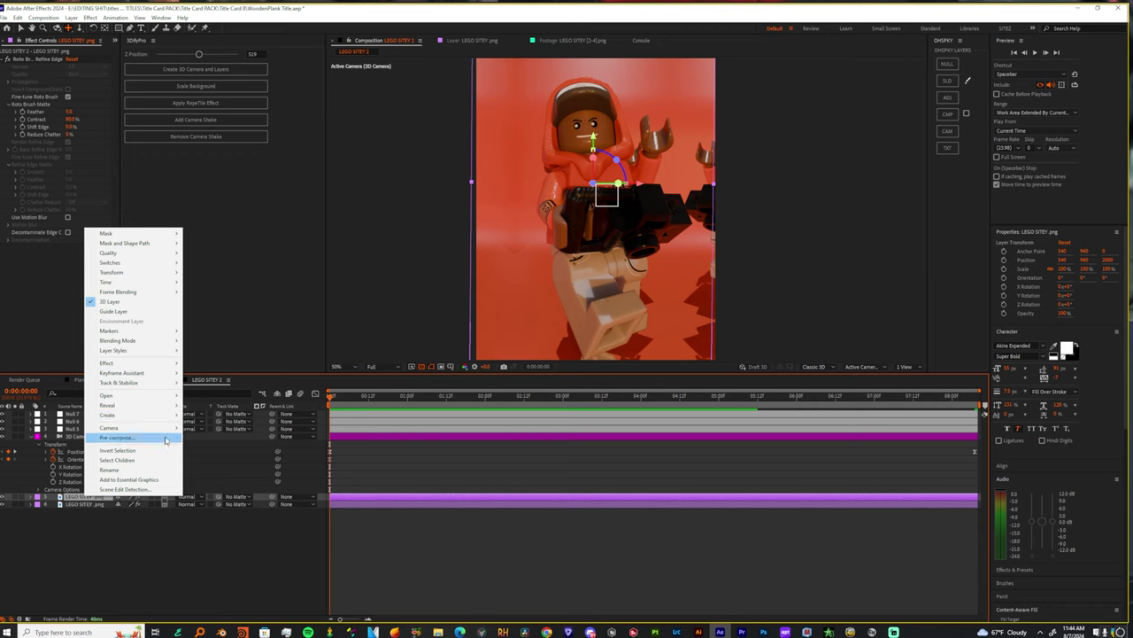
left_click(116, 438)
left_click(585, 376)
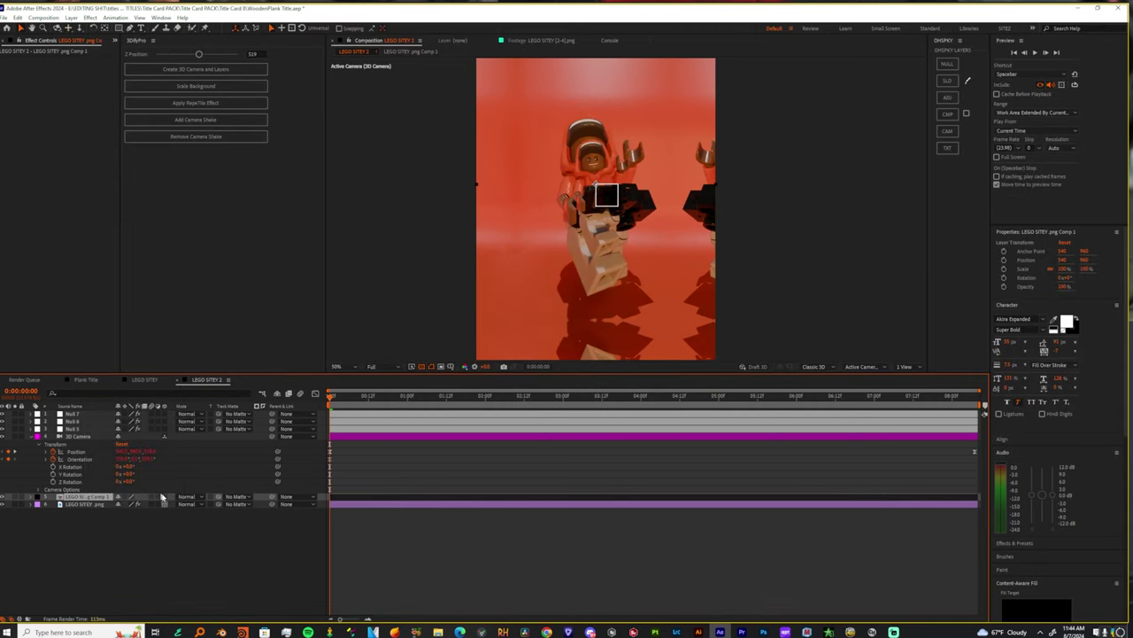
key("space")
right_click(85, 498)
left_click(127, 438)
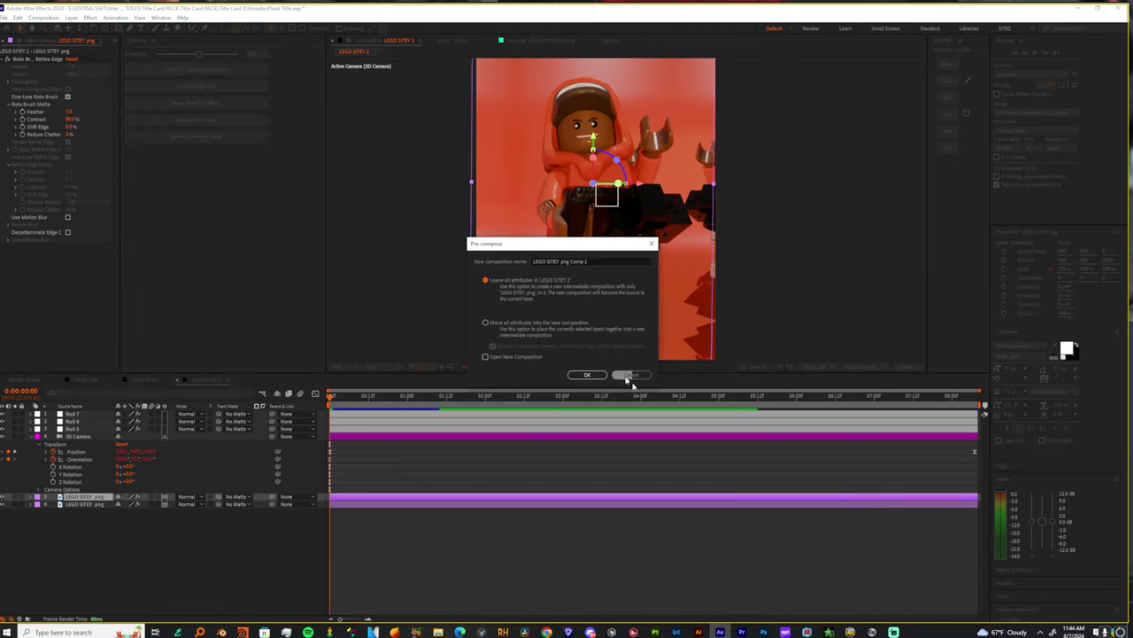
left_click(587, 376)
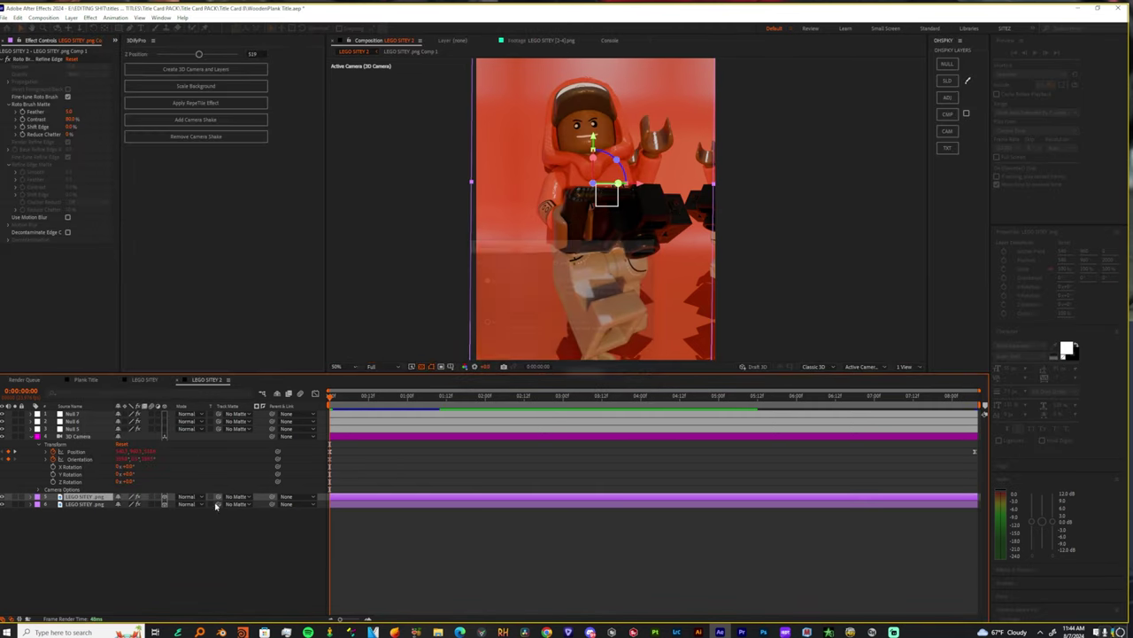
- Open the precomp, then scrub the LEGO SITEY 2 camera move to the end
double_click(346, 500)
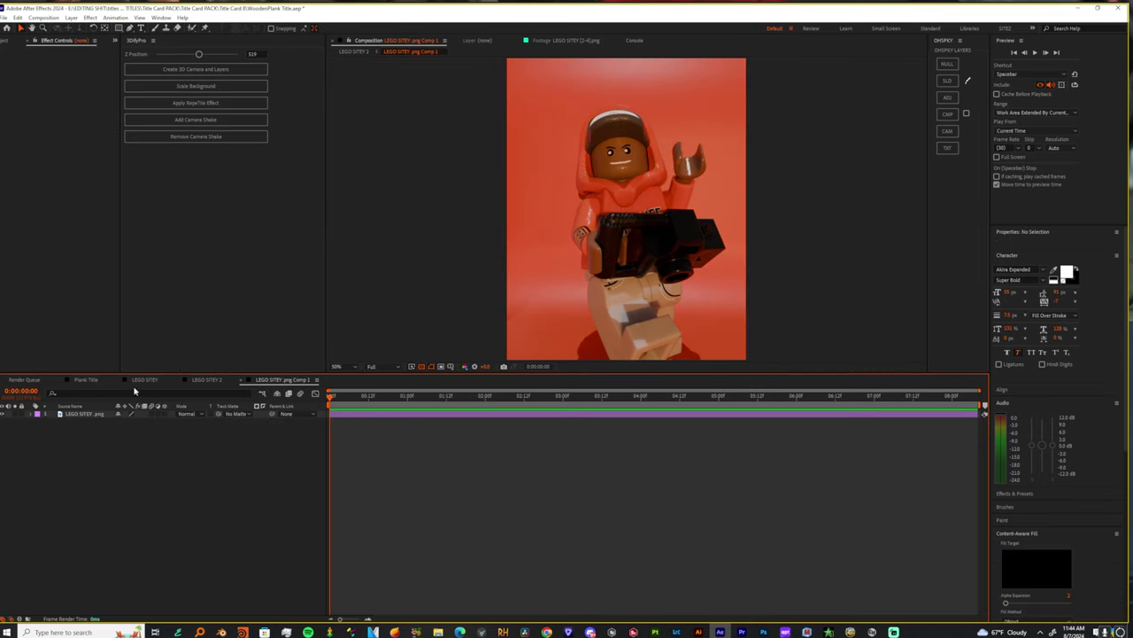
left_click(206, 379)
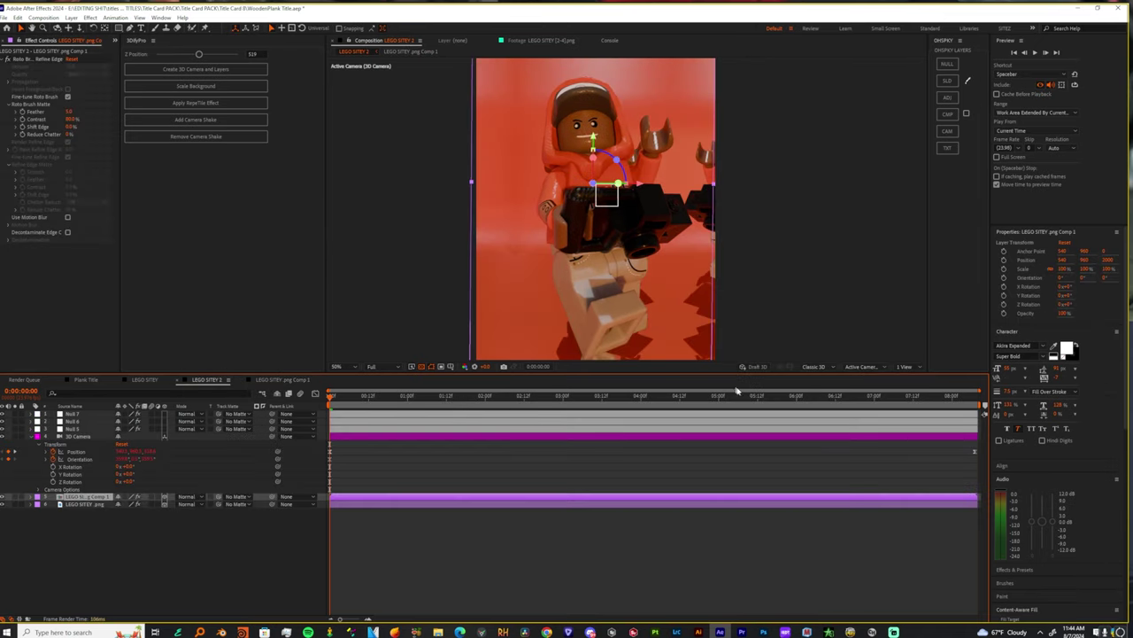
left_click_drag(736, 390, 1129, 403)
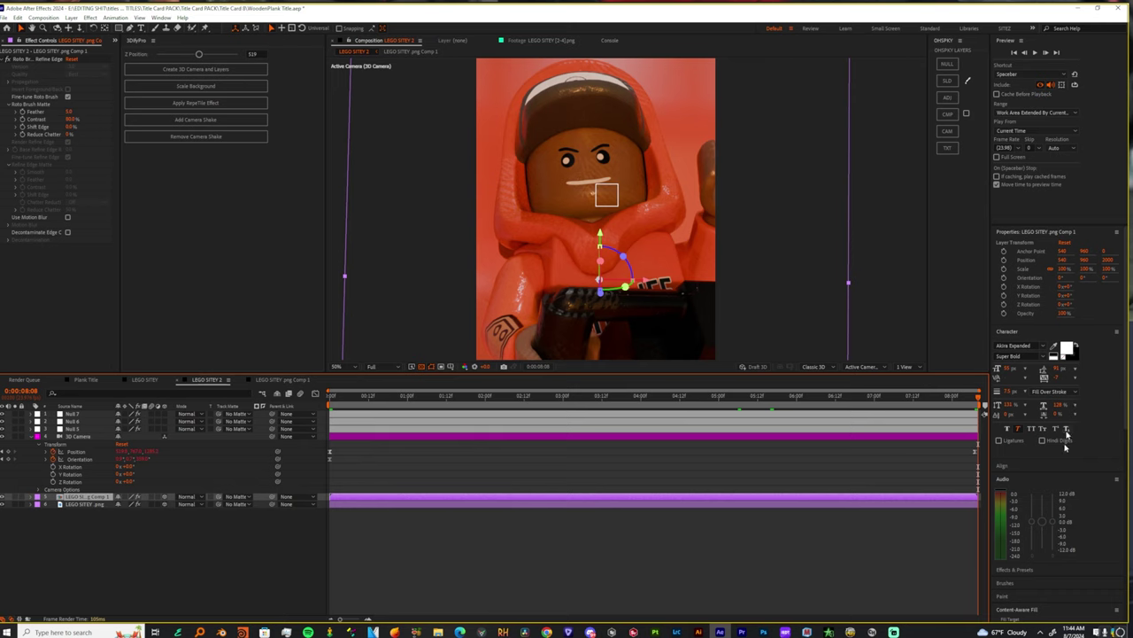
- Inside LEGO SITEY .png Comp 1, place puppet pins on the LEGO figure at a mid-clip frame
double_click(951, 498)
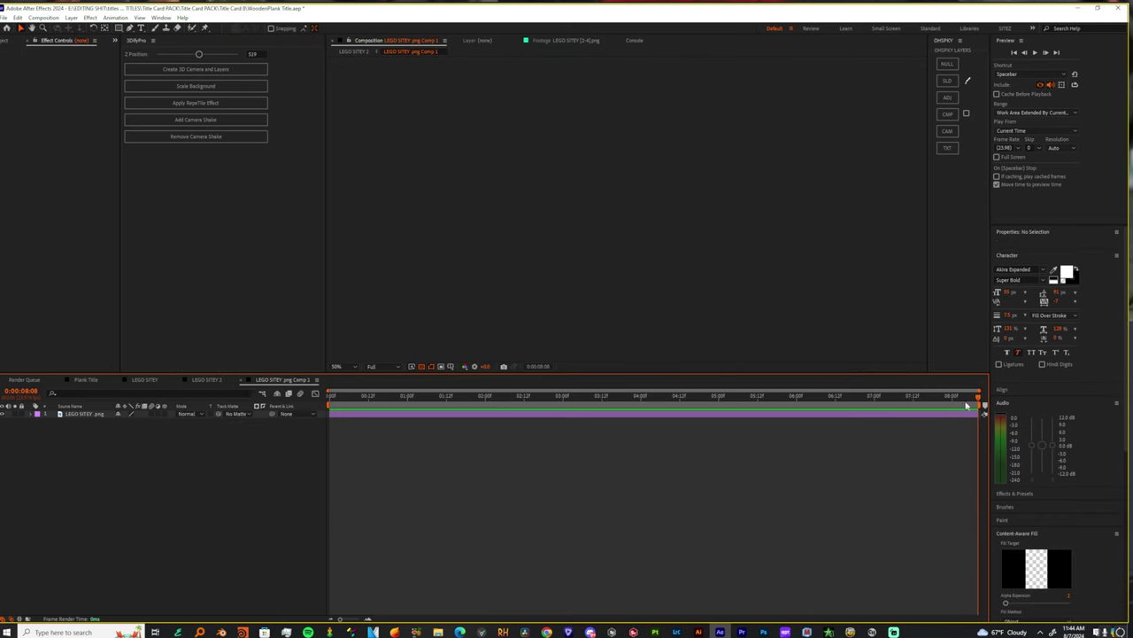
left_click_drag(967, 404, 617, 413)
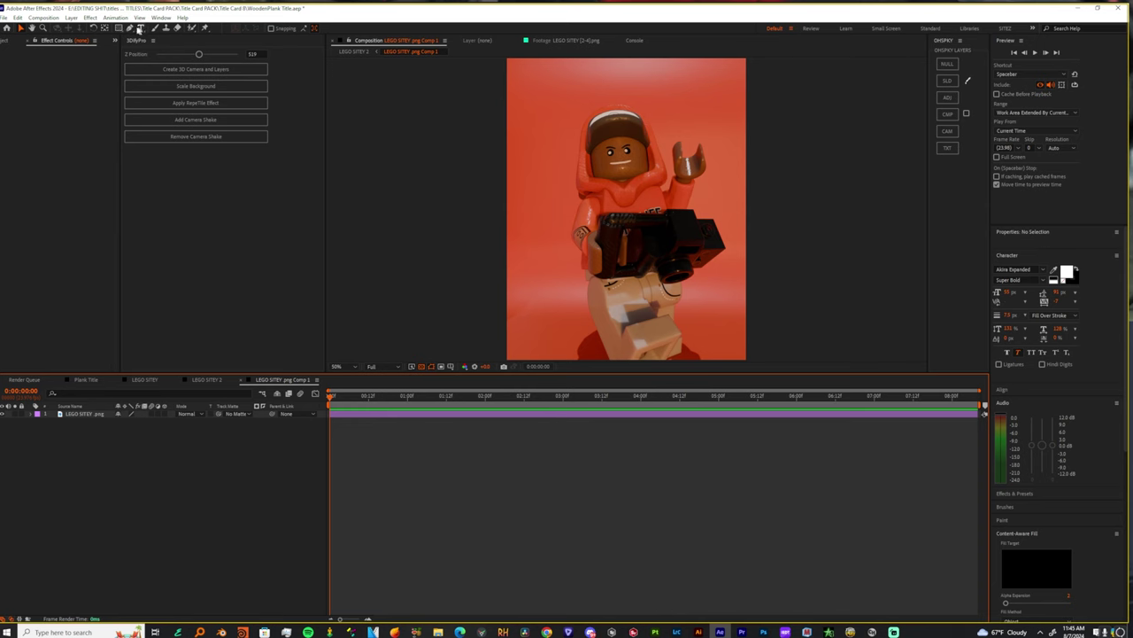
left_click(205, 28)
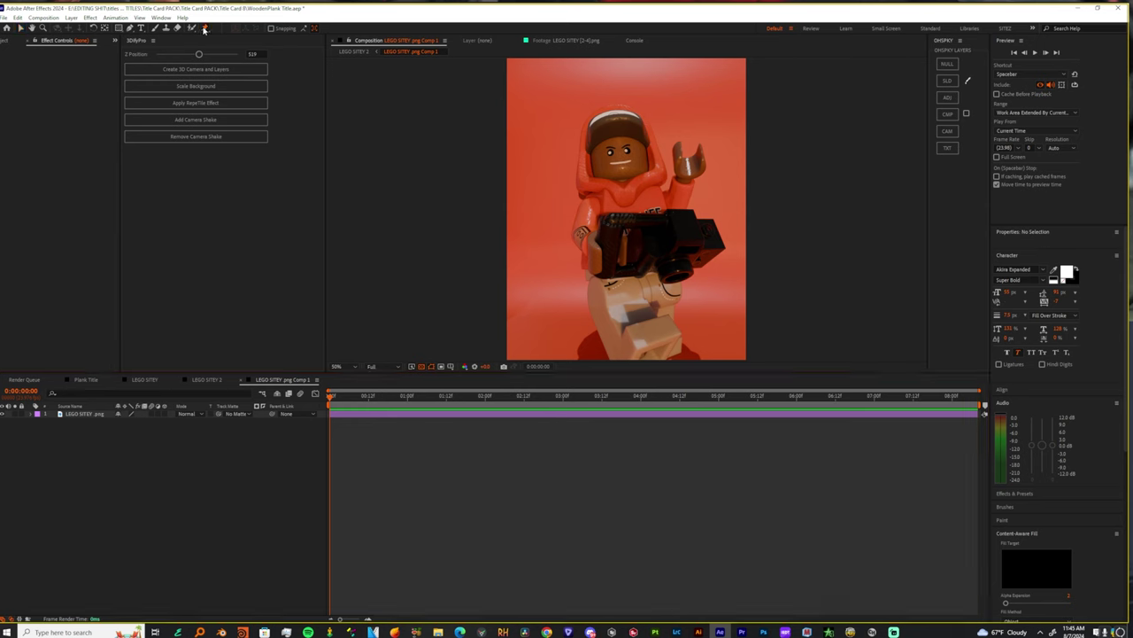
left_click(682, 139)
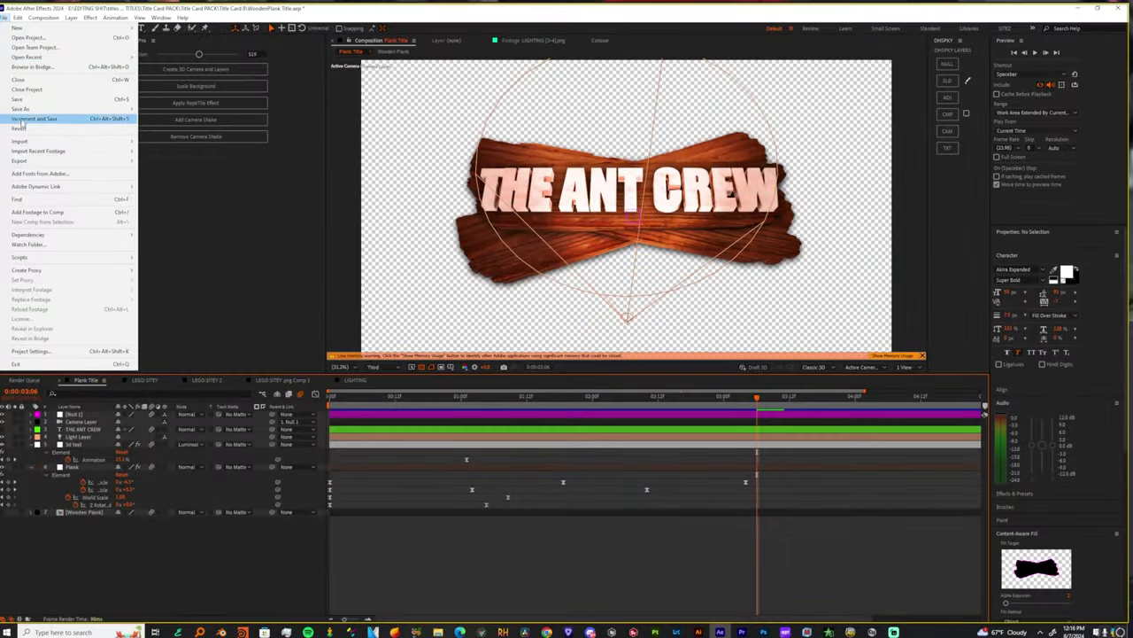
- Create Comp 1 with default settings and add a TUTORIAL text layer via OMSPKY TXT
key("ctrl+n")
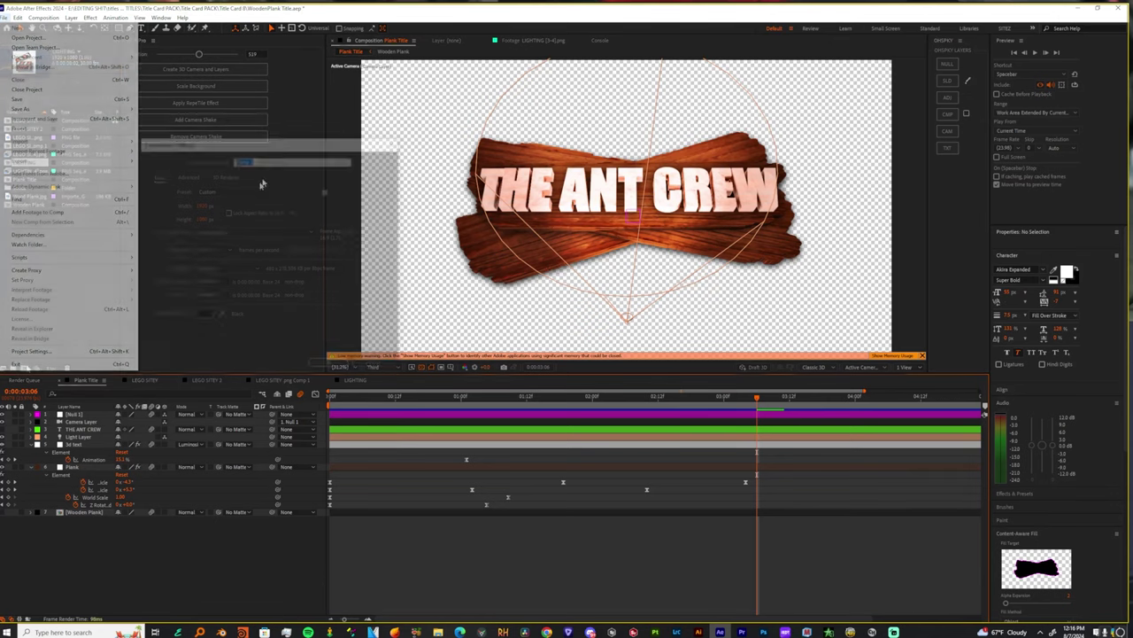
left_click(327, 364)
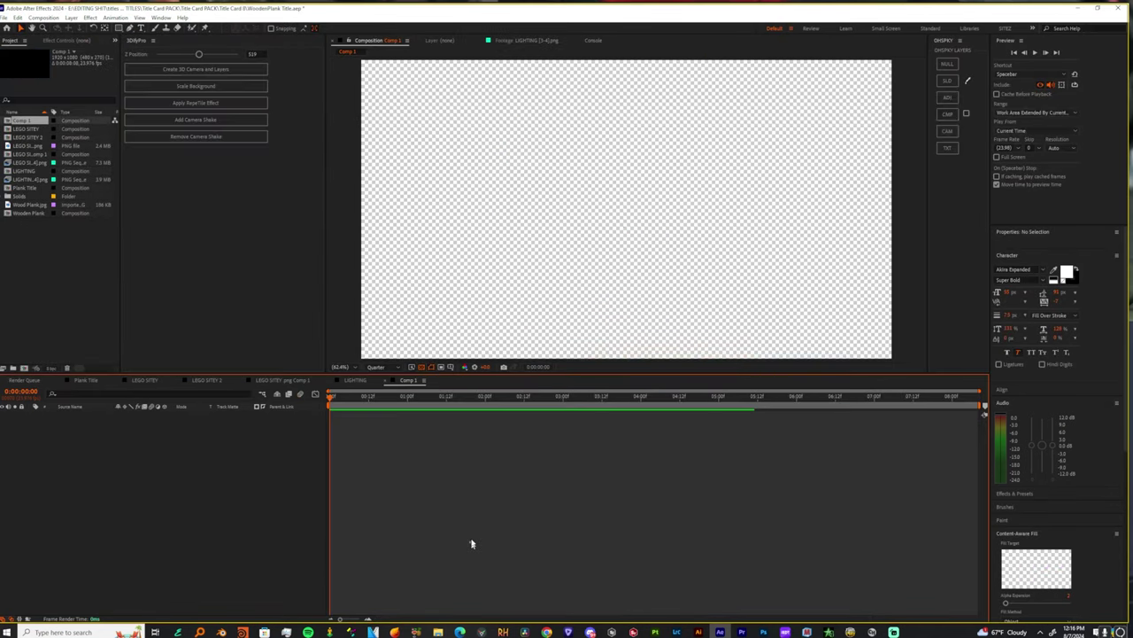
left_click(948, 147)
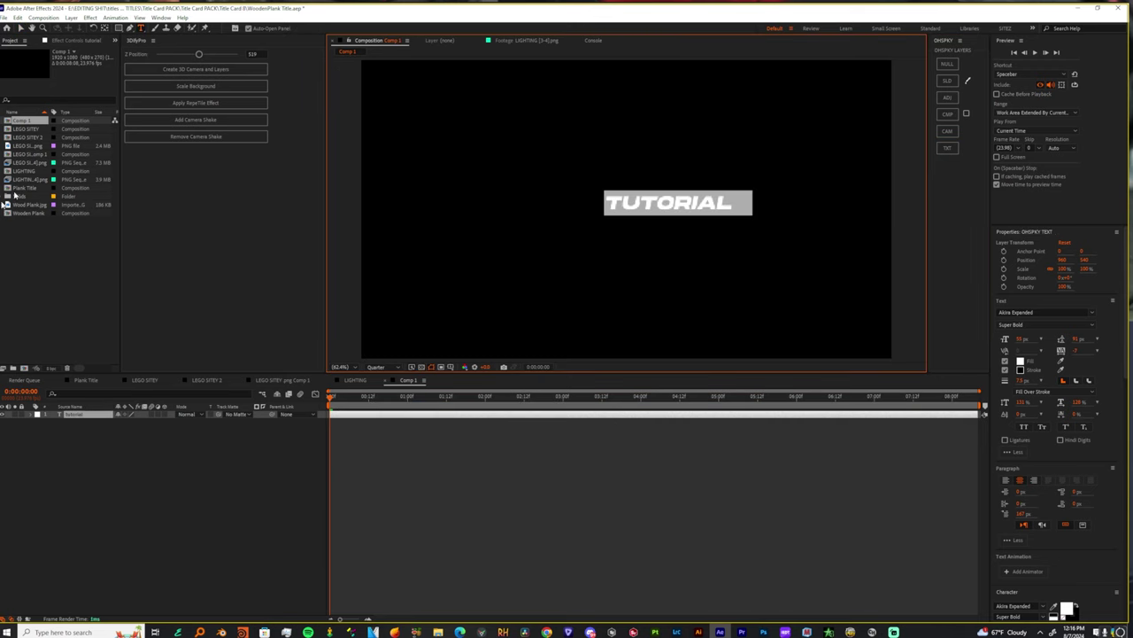
left_click(69, 40)
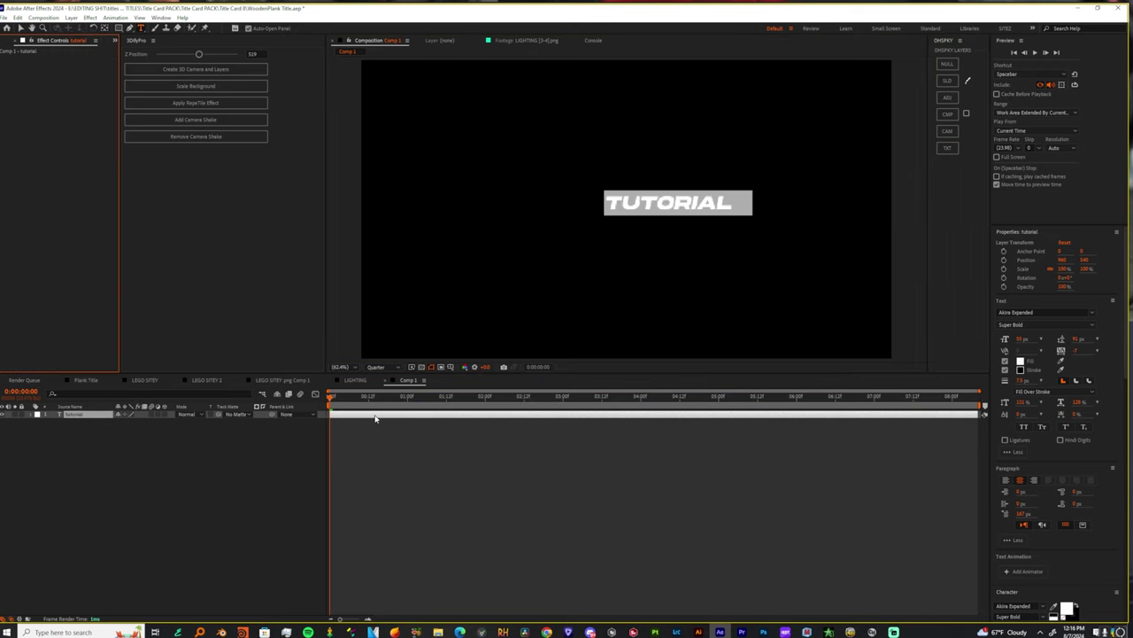
- Apply the Extrude effect to the TUTORIAL text and enlarge its font size
key("ctrl+space")
type("extrude")
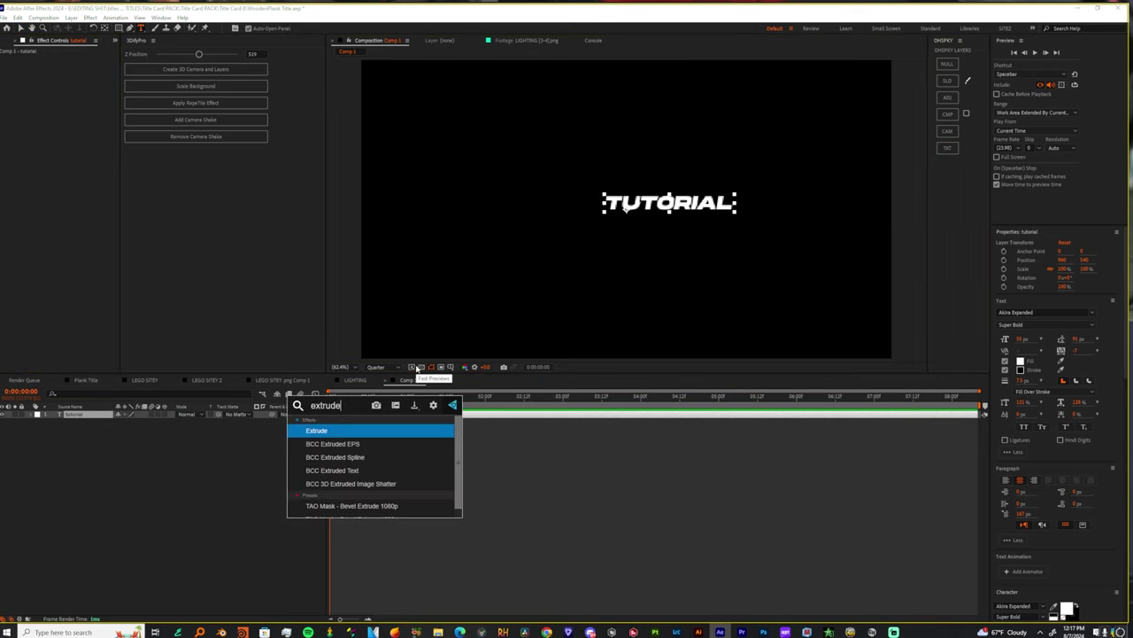
key("Return")
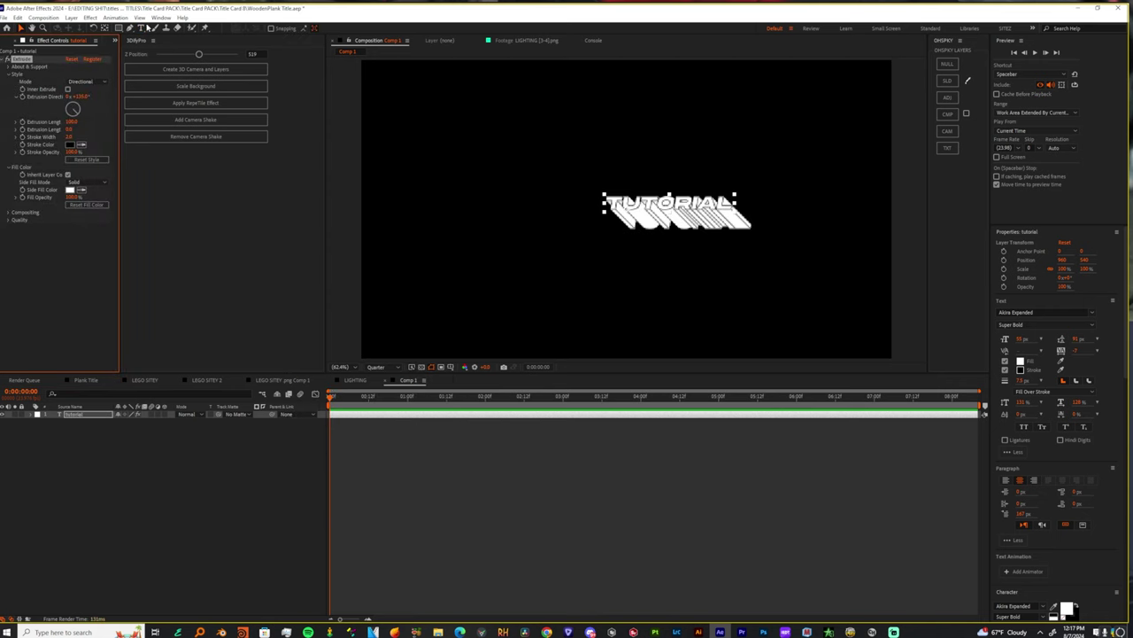
key("ctrl+a")
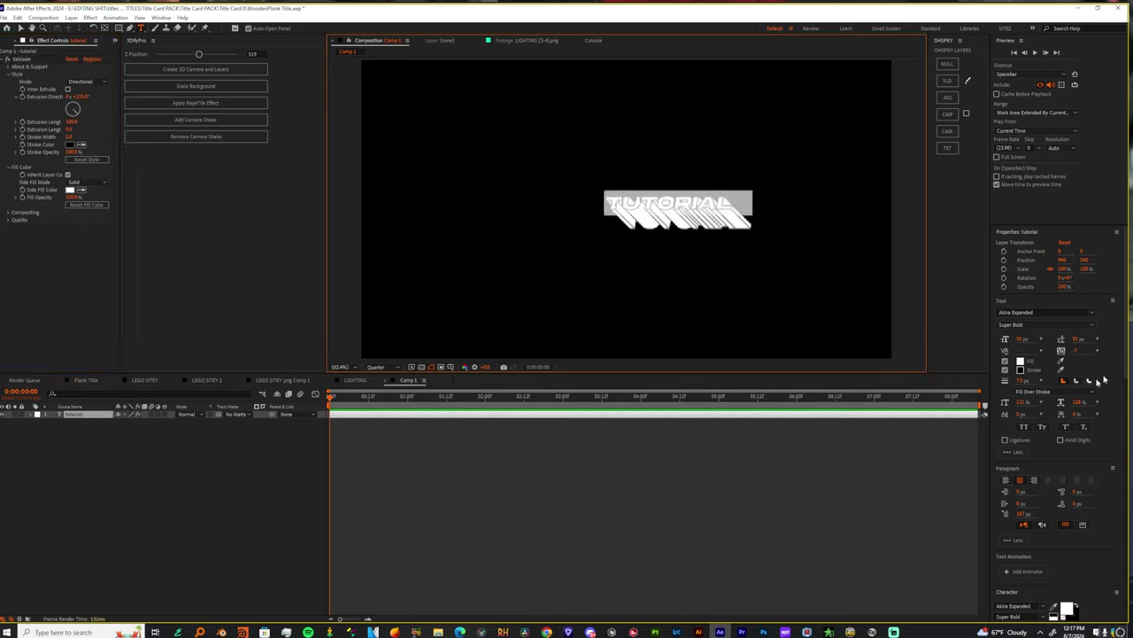
left_click_drag(1023, 339, 1092, 364)
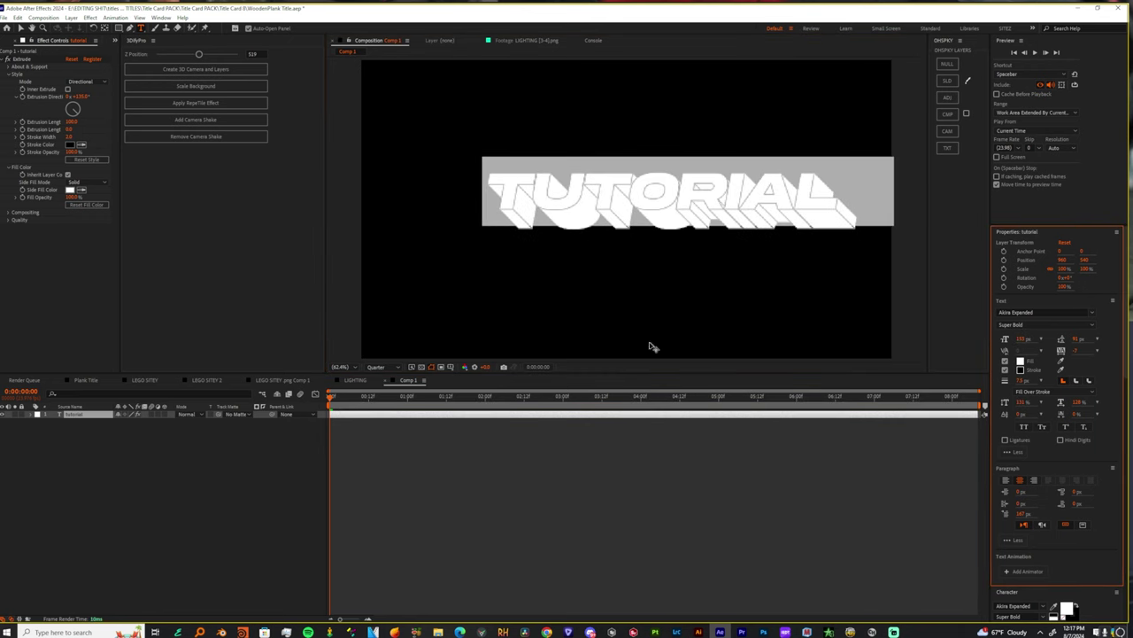
- Set Half resolution, rotate the extrusion behind the text, and color the stroke red and sides orange
left_click(396, 371)
left_click(383, 404)
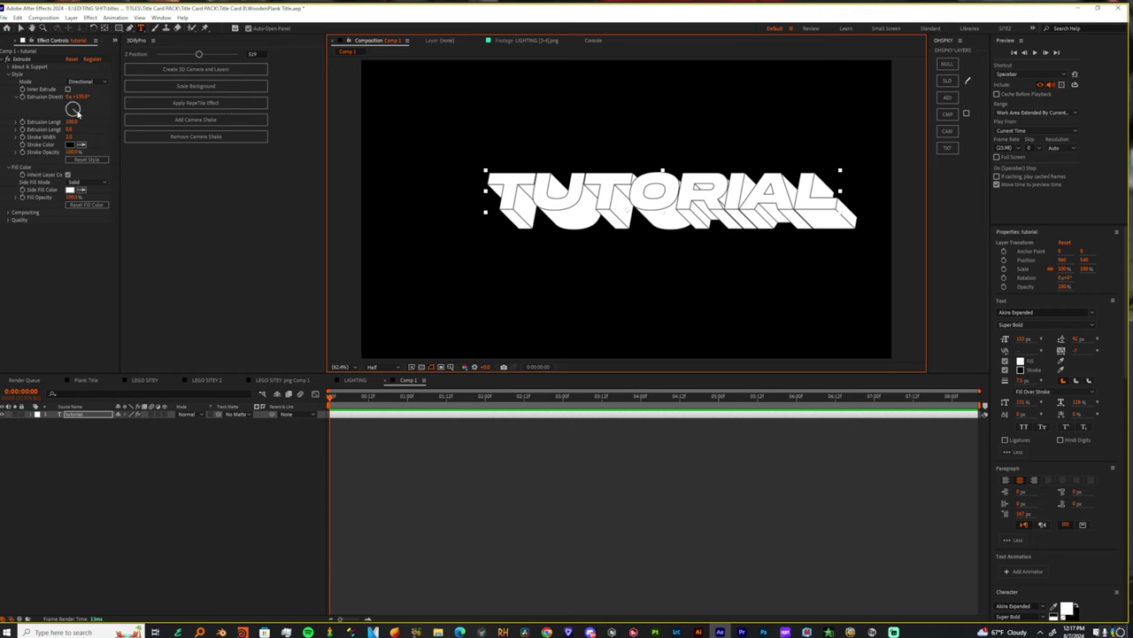
left_click_drag(74, 110, 16, 124)
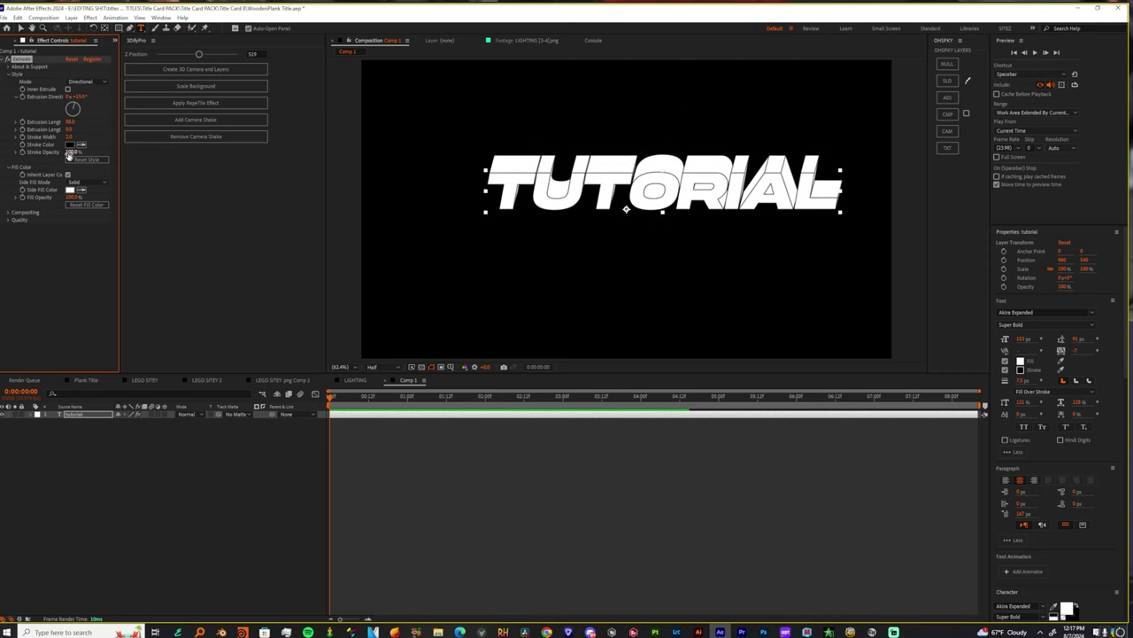
left_click(70, 145)
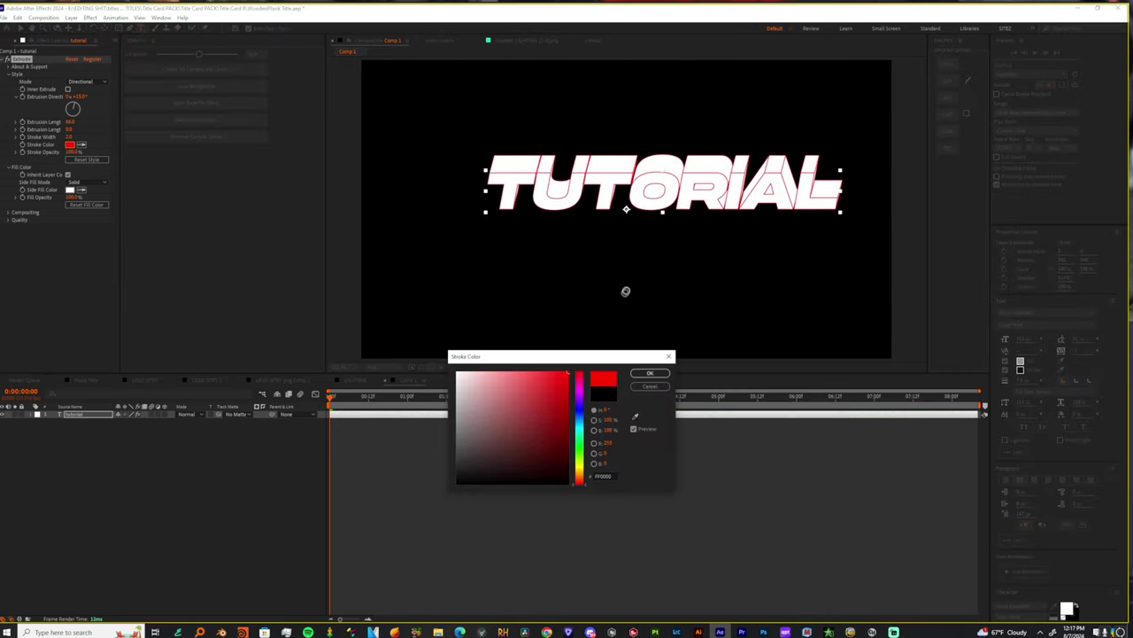
left_click(651, 374)
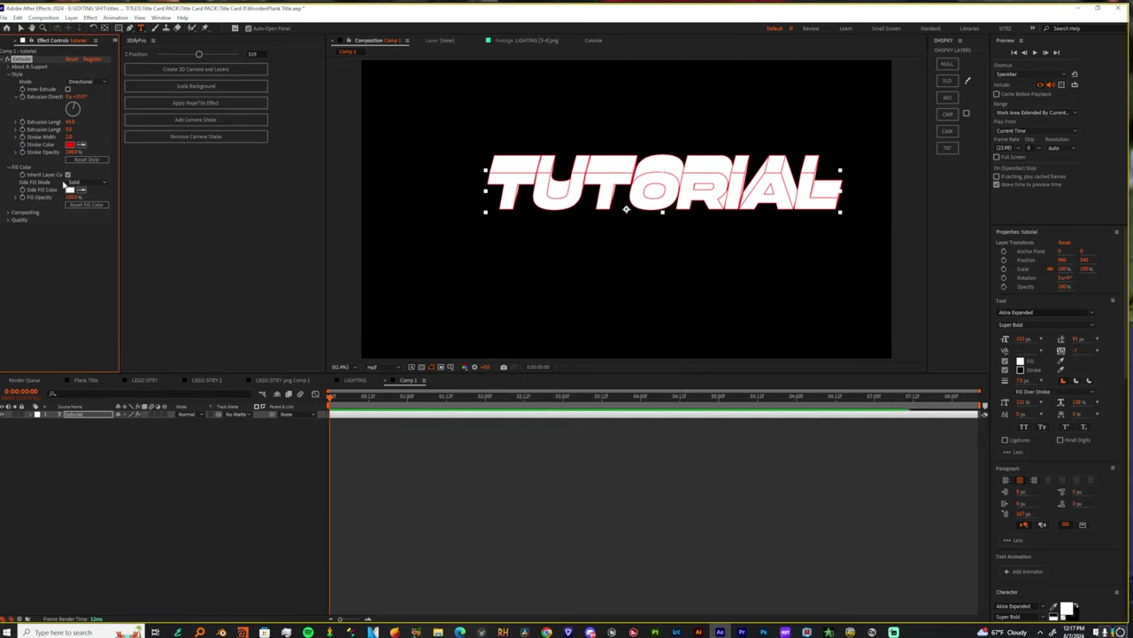
left_click(70, 190)
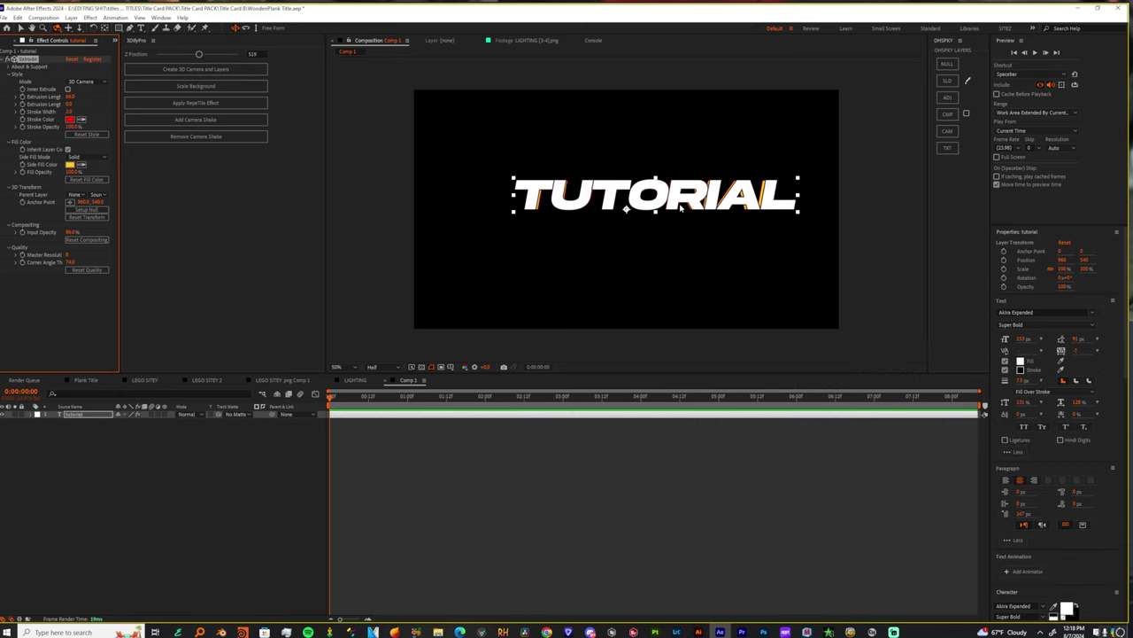
- Add a null and parent the extruded tutorial text layer to Extrude Parent Null
left_click(102, 421)
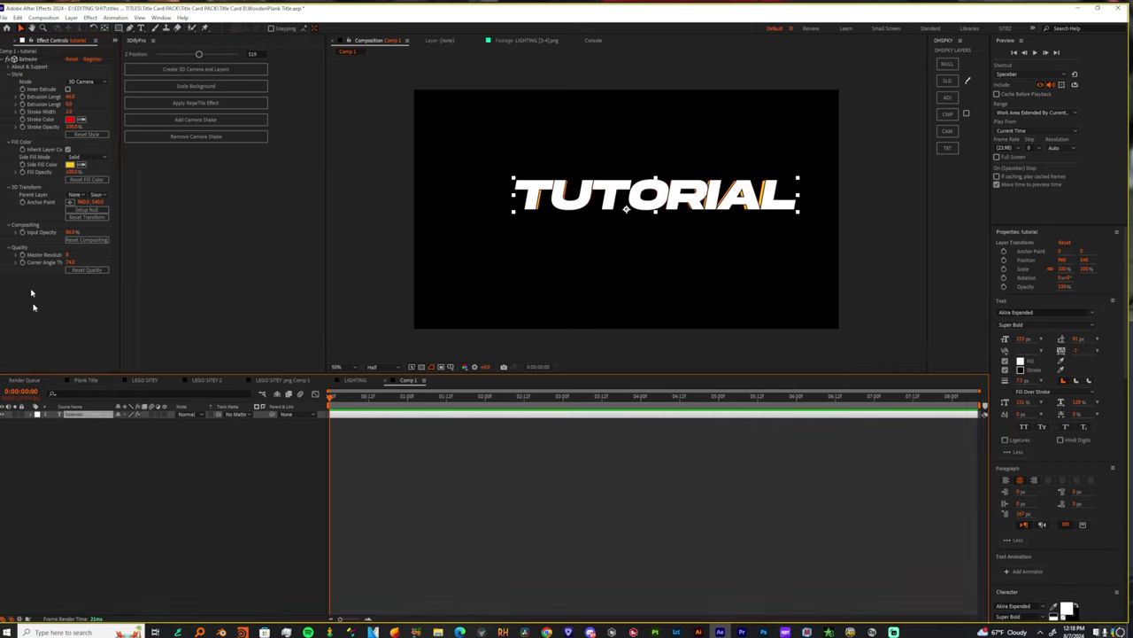
left_click(75, 194)
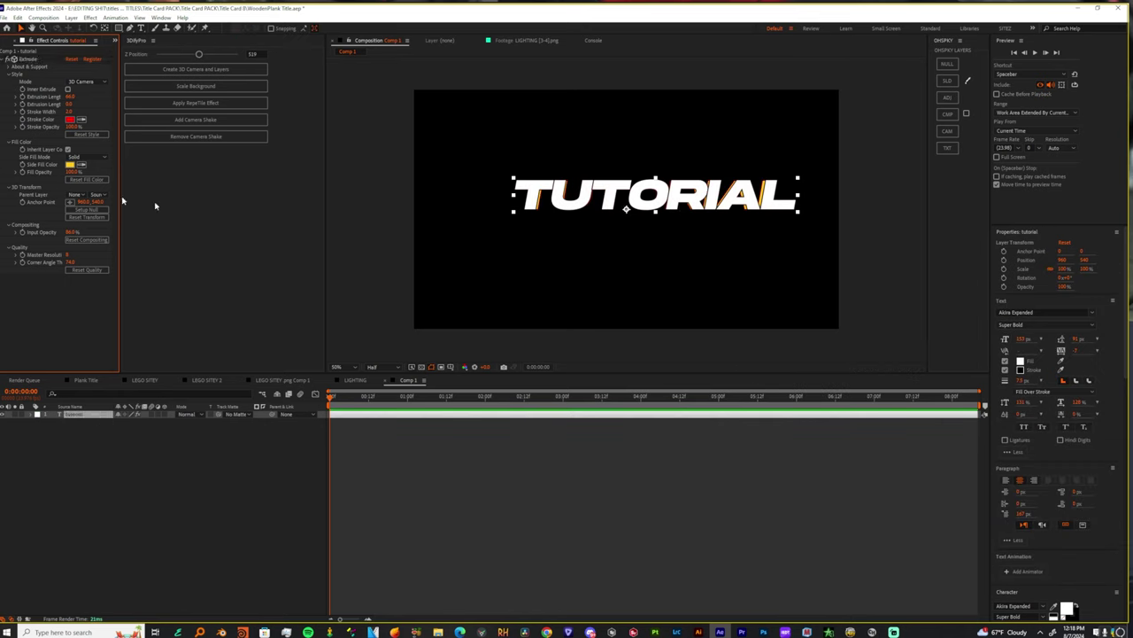
left_click(946, 66)
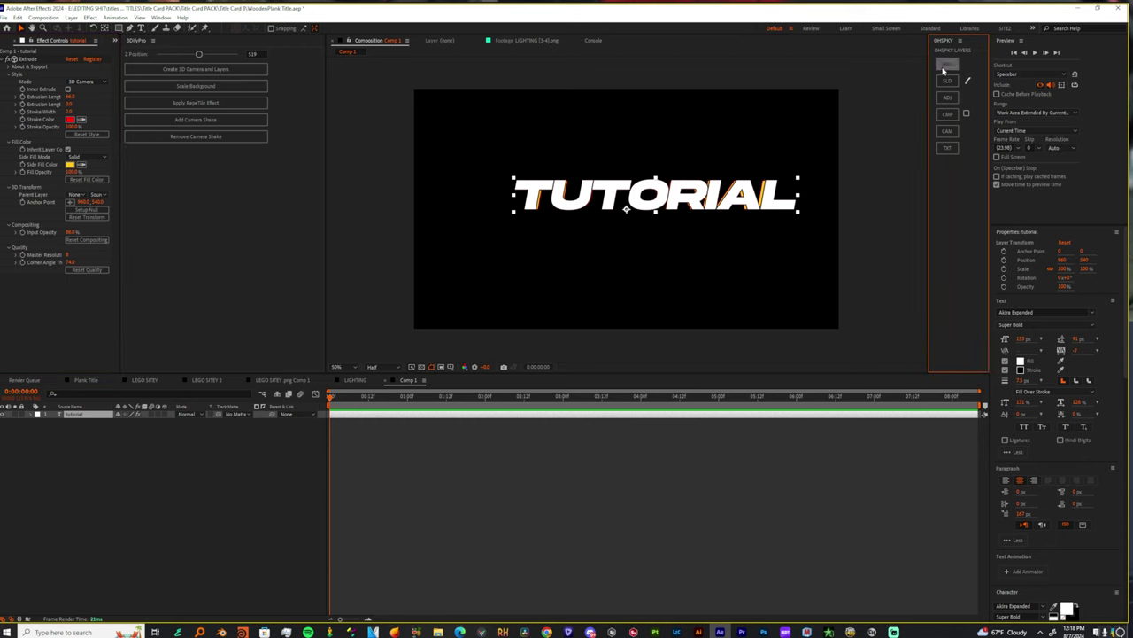
left_click(66, 421)
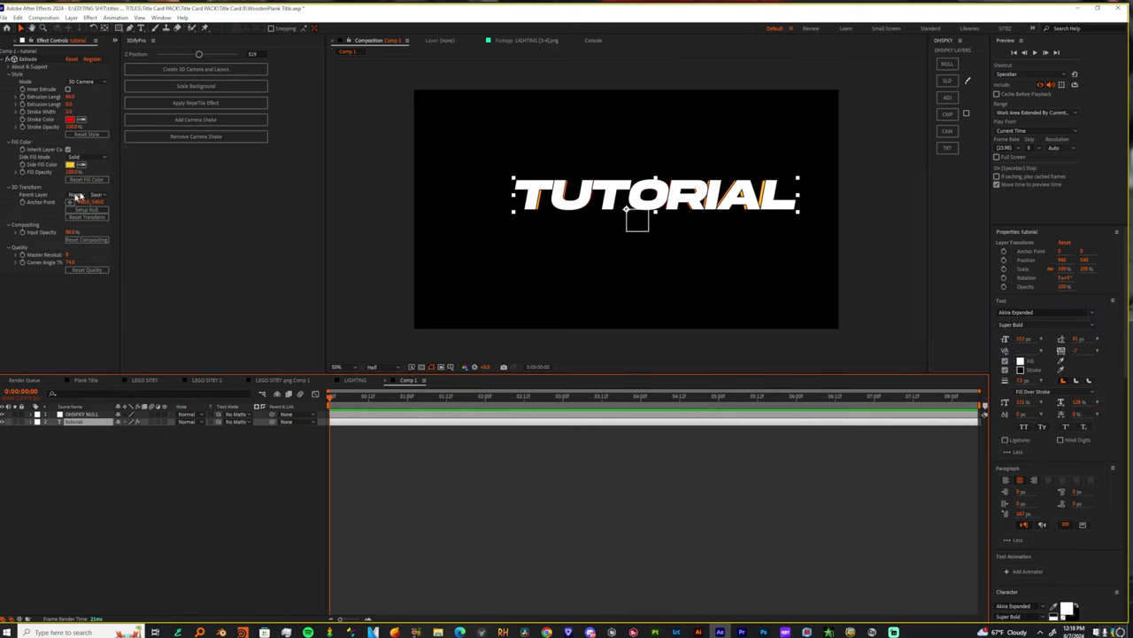
left_click(77, 195)
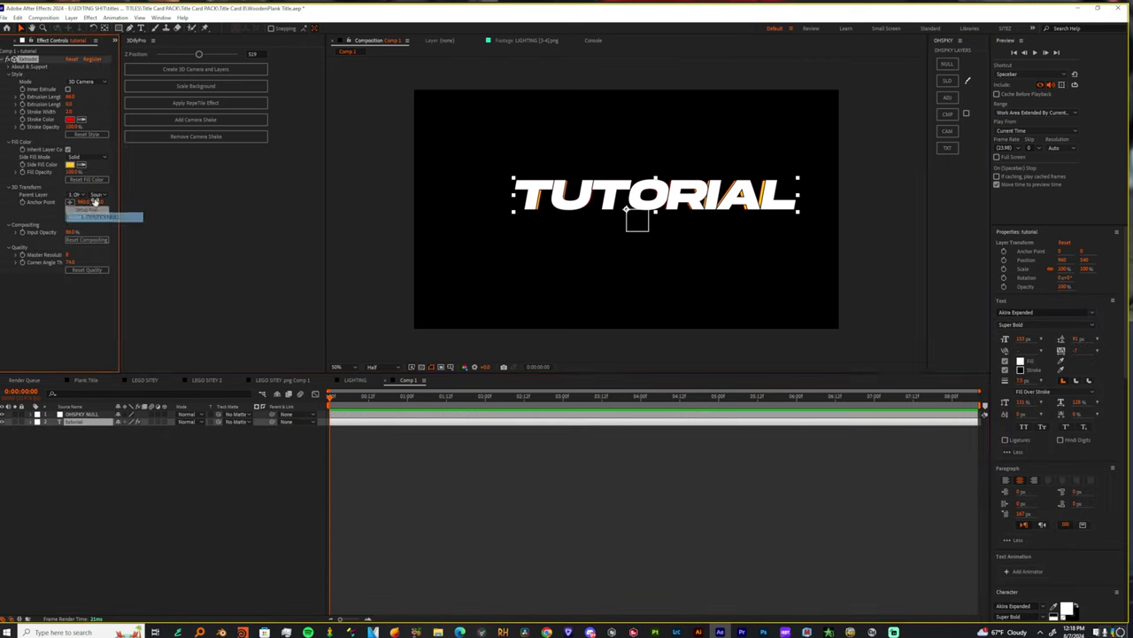
left_click(93, 216)
- Lower the flat text's Input Opacity, orbit the 3D text, and launch Animation Composer 3
key("space")
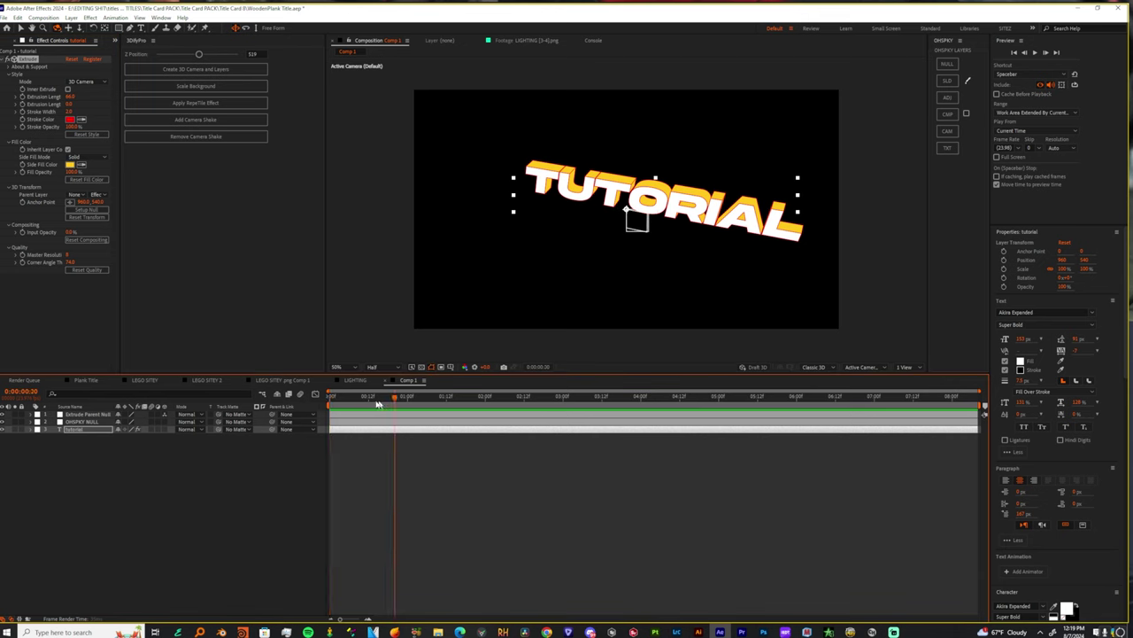
left_click(64, 232)
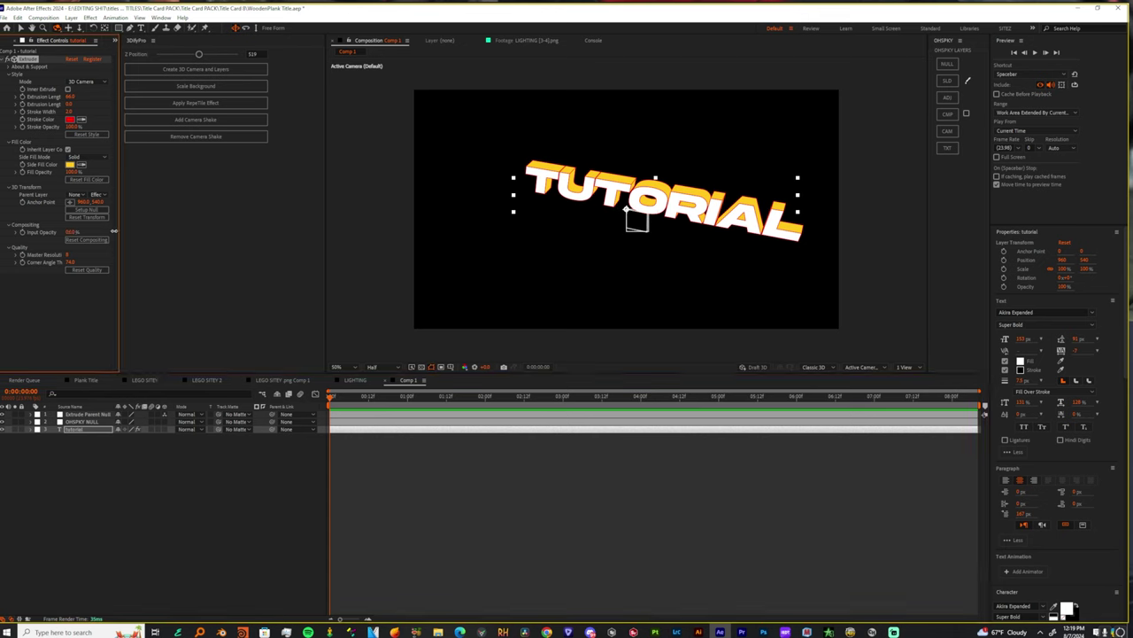
left_click_drag(114, 231, 25, 241)
left_click_drag(673, 231, 488, 204)
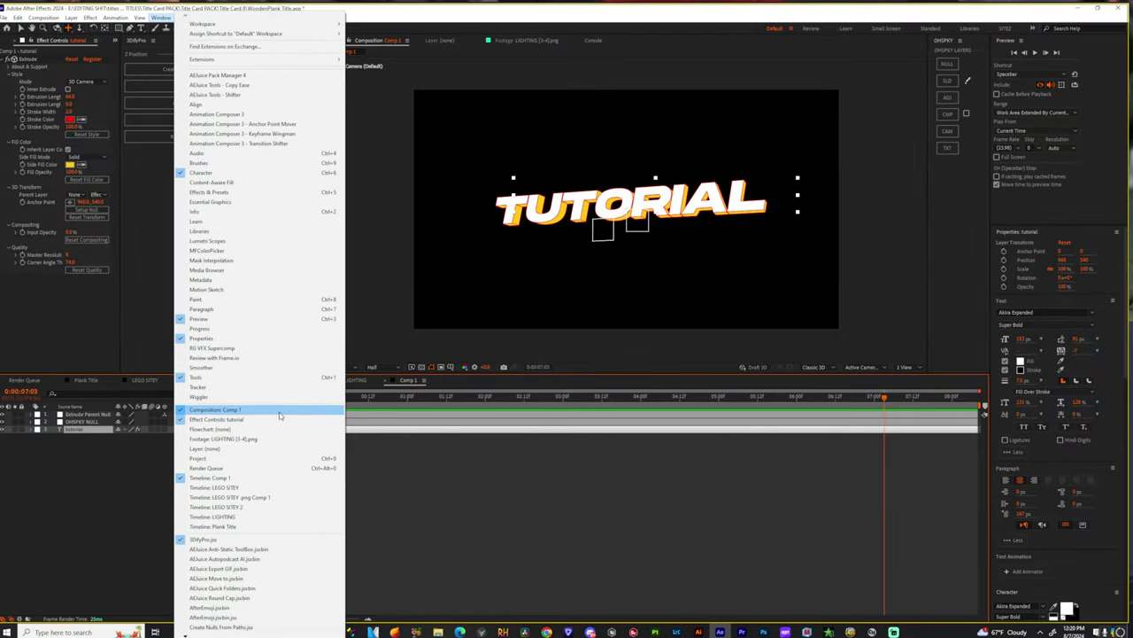
left_click(207, 115)
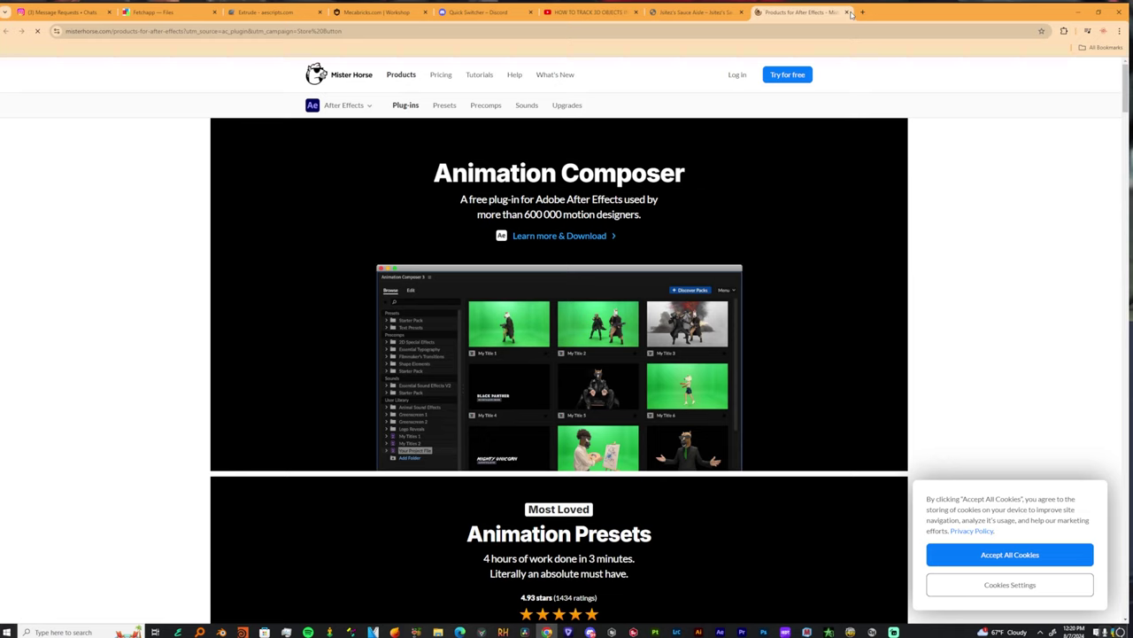
- Minimize the browser showing the Mister Horse Animation Composer page
left_click(1078, 12)
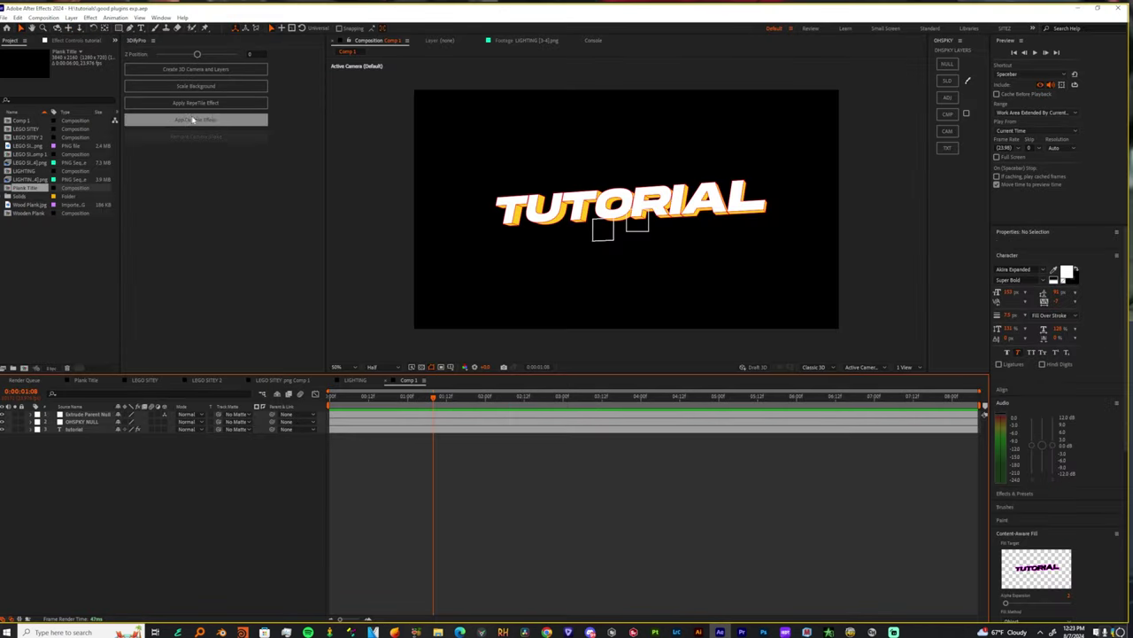
- Open Animation Composer 3, move it aside, dismiss the updates notice, and select the tutorial layer
left_click(161, 17)
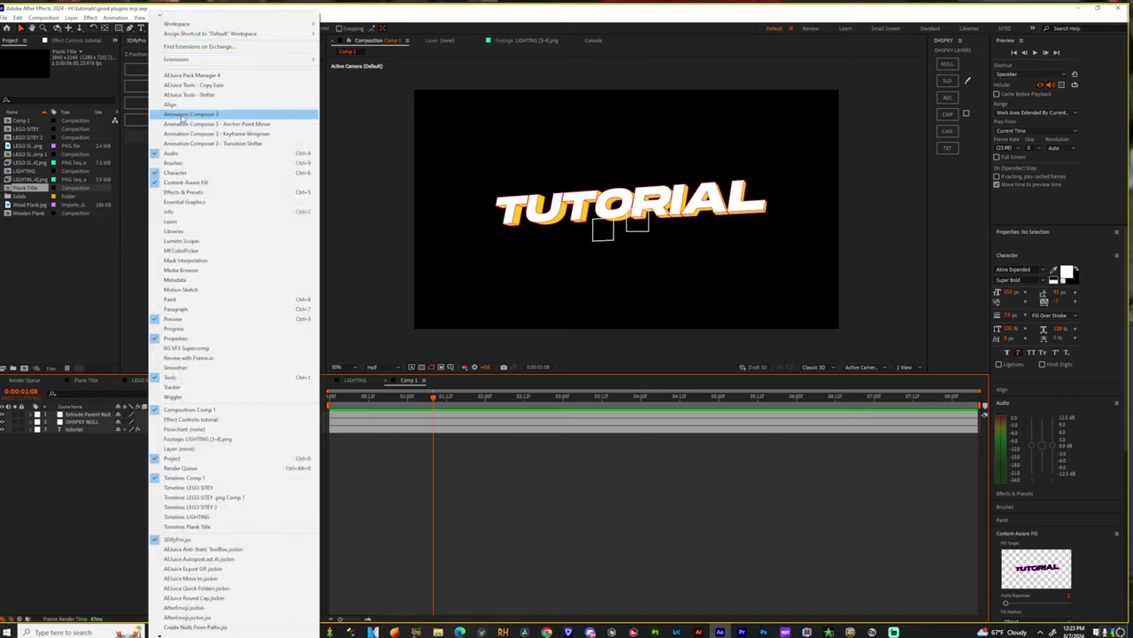
left_click(270, 141)
left_click_drag(376, 71, 126, 65)
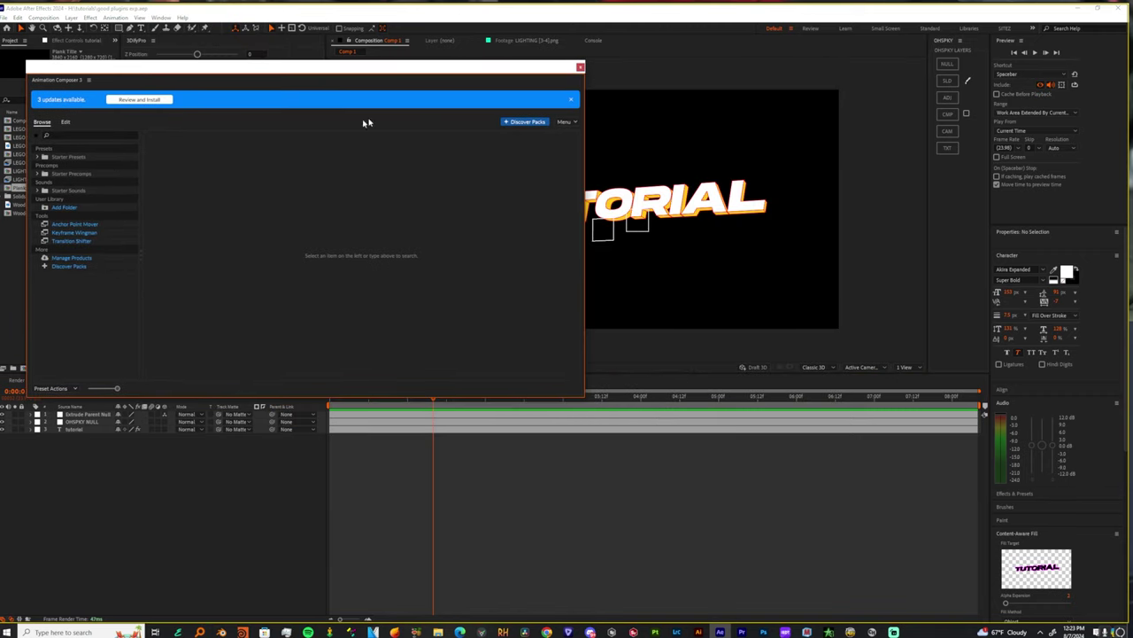
left_click(571, 102)
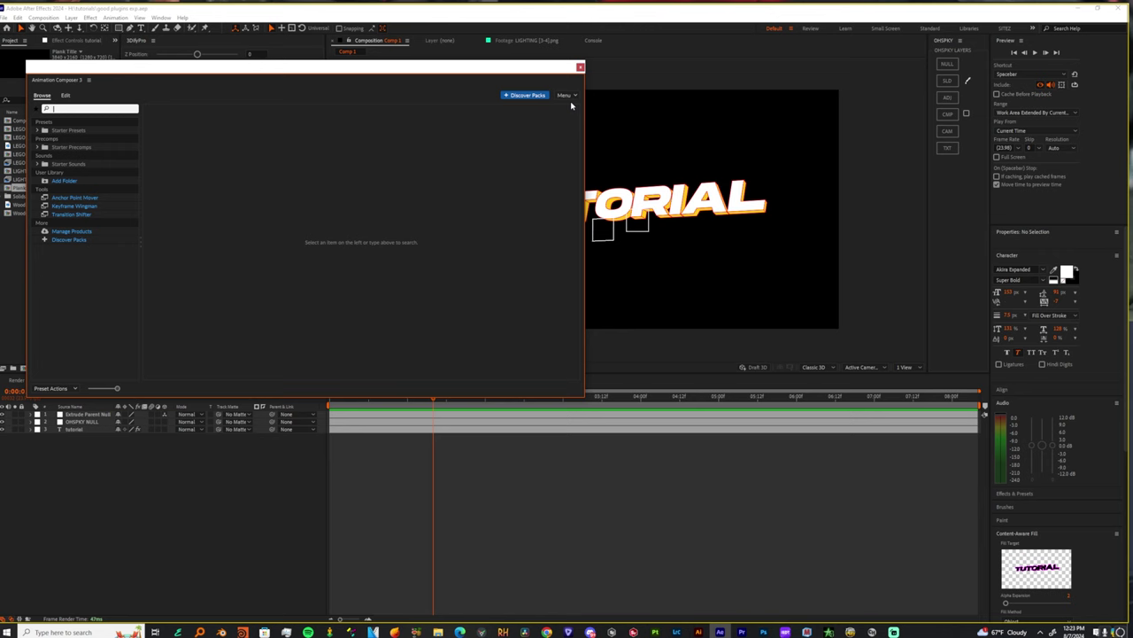
left_click(71, 430)
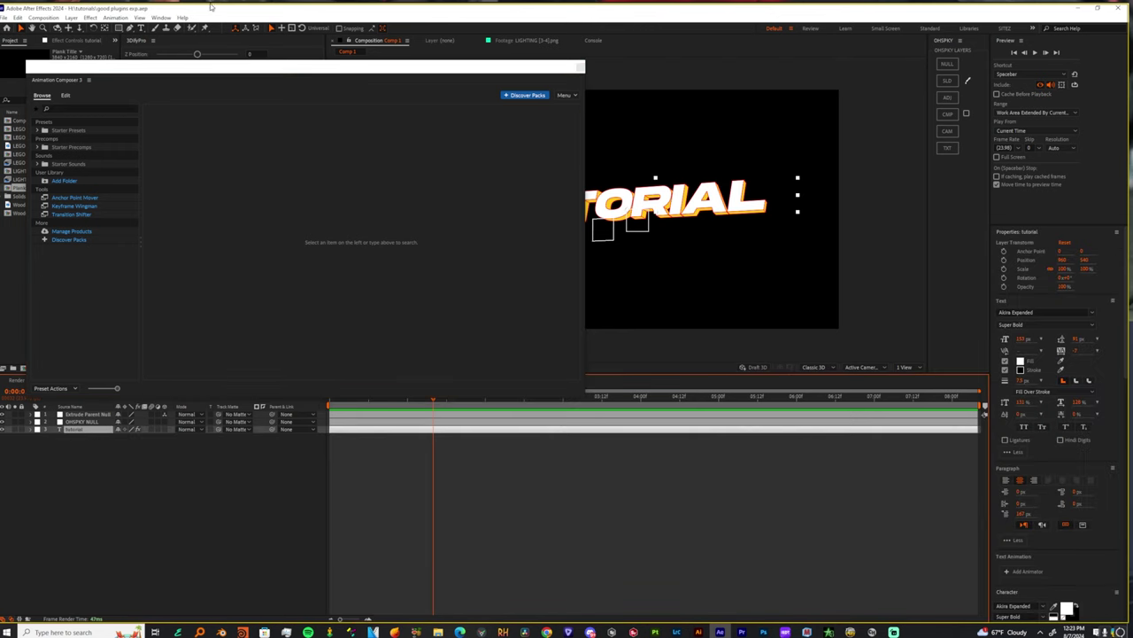
- Expand Starter Presets to browse the Transitions - Text Layer and Transitions - 3D Layer presets
left_click_drag(280, 65, 637, 124)
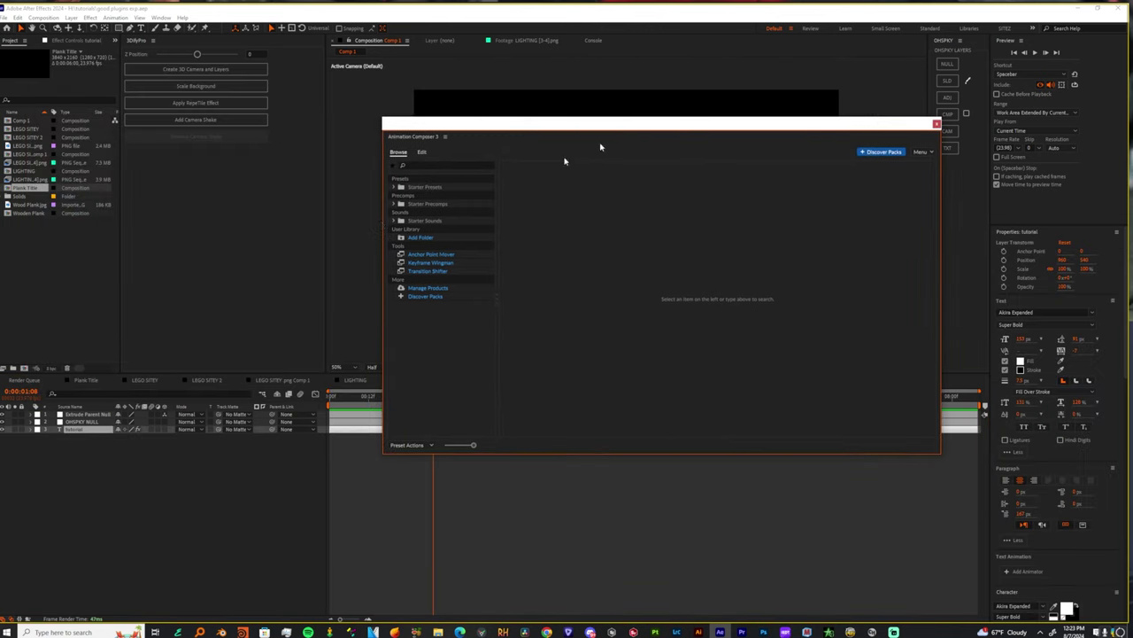
left_click(396, 189)
left_click(443, 212)
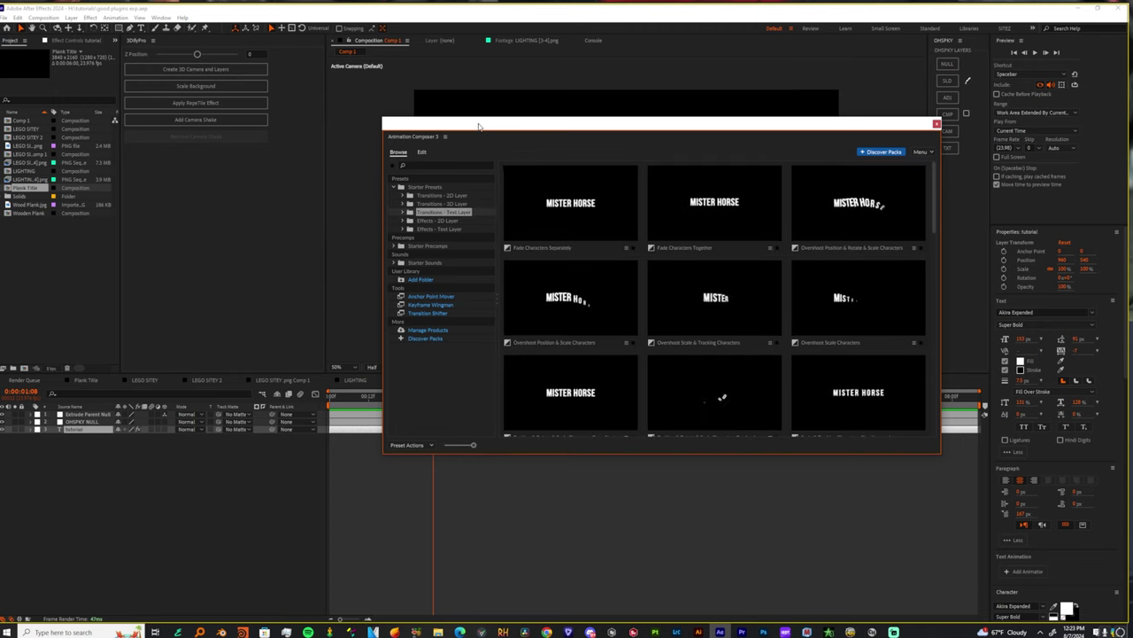
left_click_drag(479, 126, 574, 315)
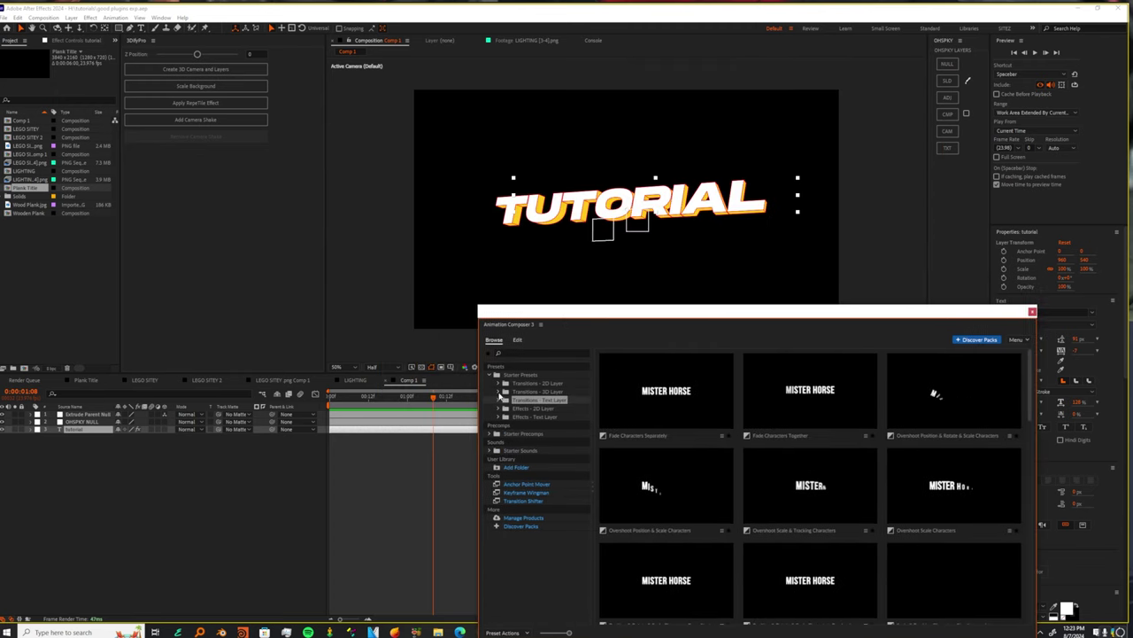
left_click(504, 392)
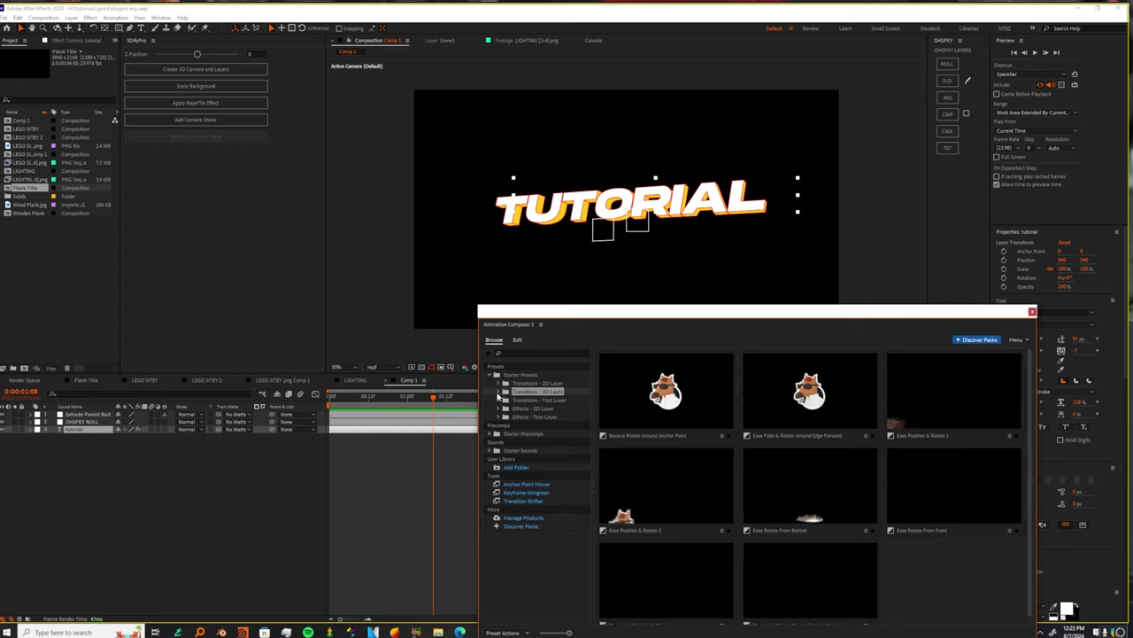
scroll(696, 388, "down", 2)
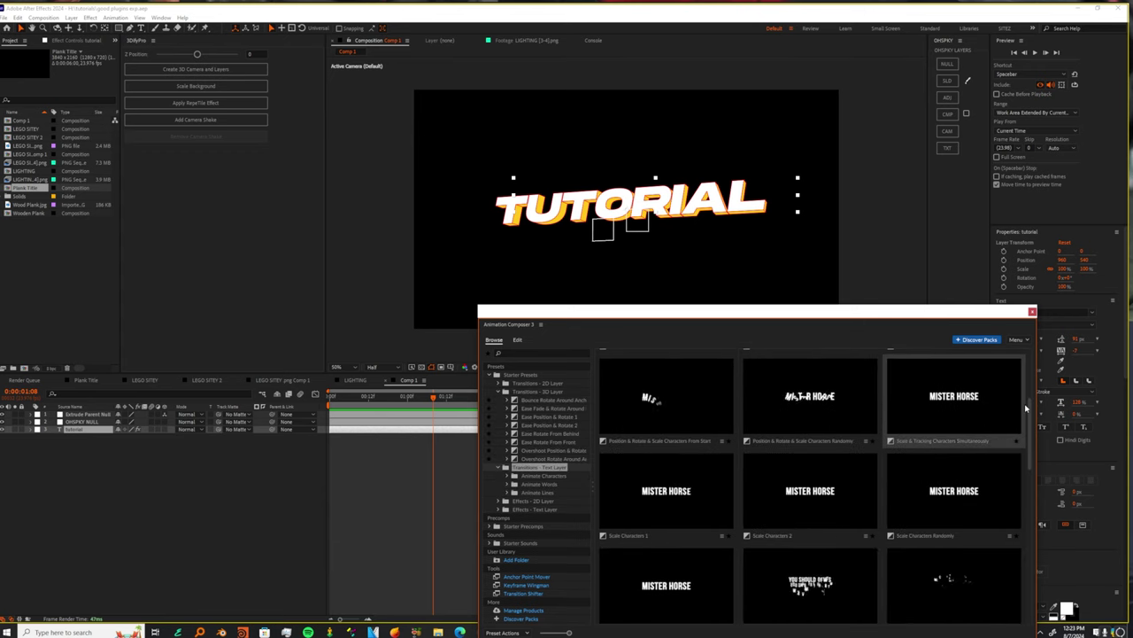
- Apply Scale & Tracking Characters Simultaneously to TUTORIAL and drag the intro marker to finish earlier
double_click(965, 410)
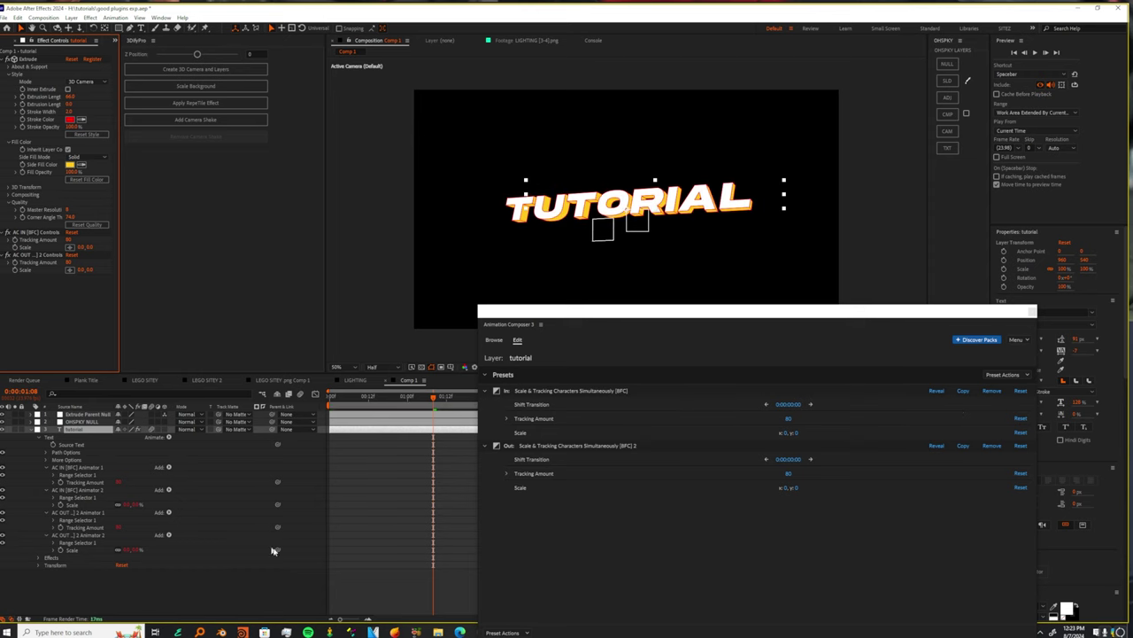
left_click(374, 594)
key("Home")
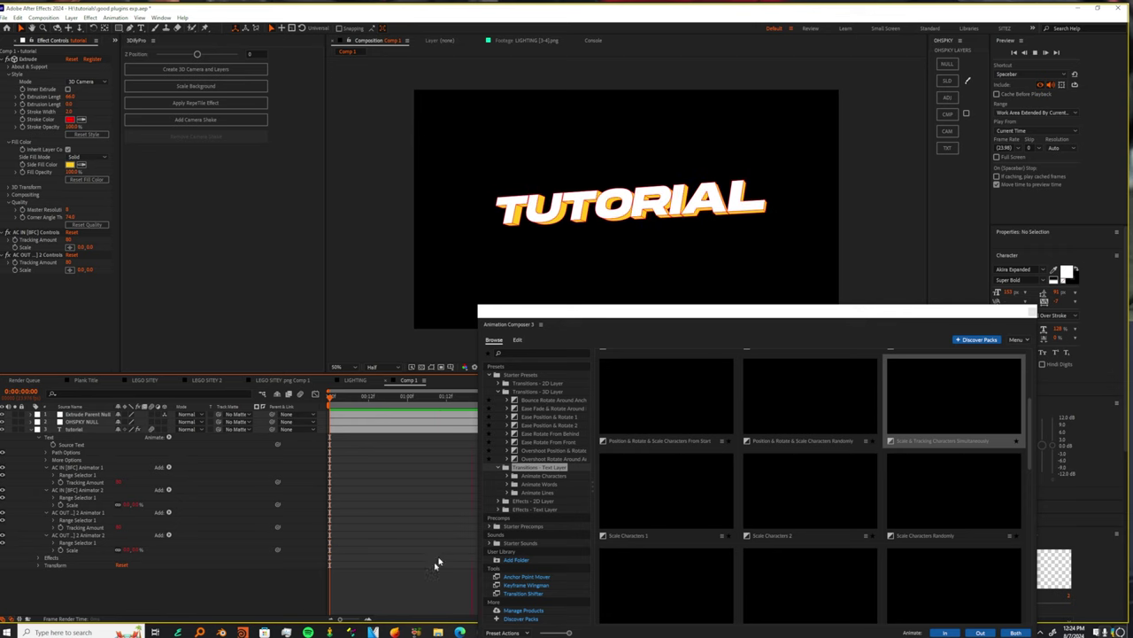
left_click(1032, 311)
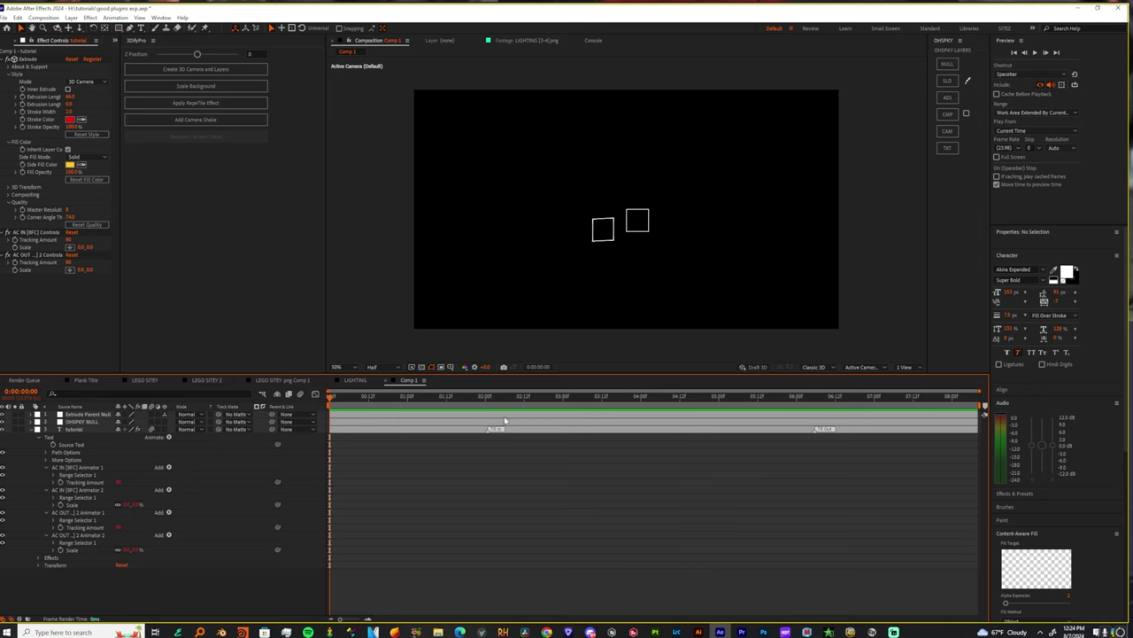
left_click_drag(455, 437, 401, 423)
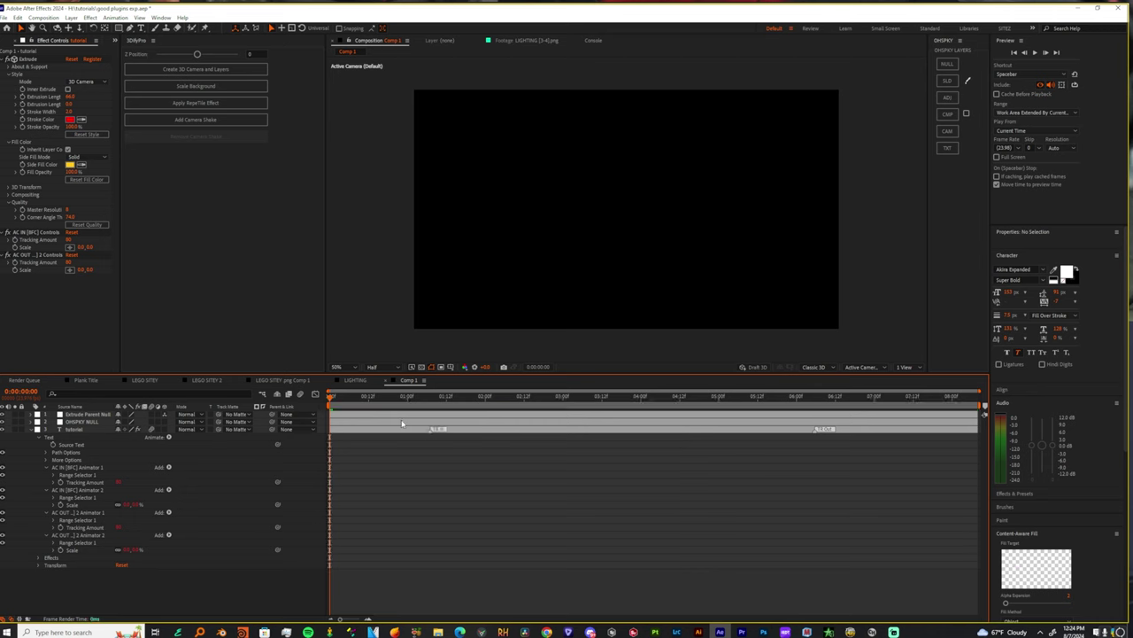
- Scrub the timeline to preview the TUTORIAL intro and outro animation
left_click(450, 397)
left_click_drag(796, 406, 427, 405)
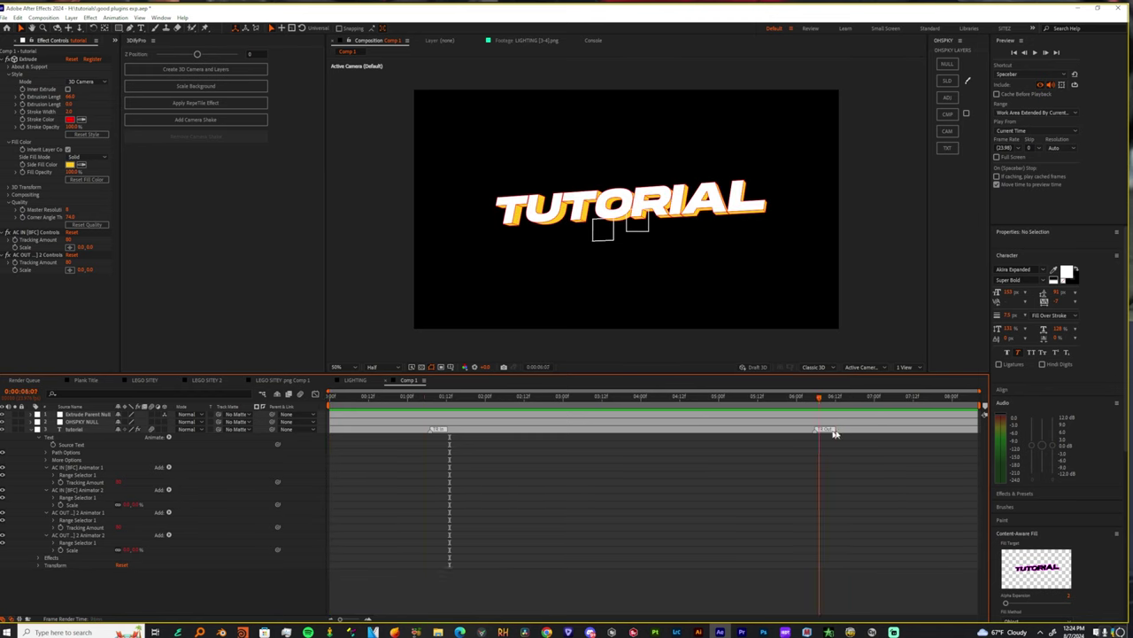
left_click_drag(834, 433, 130, 441)
mouse_move(357, 398)
left_mouse_down()
mouse_move(413, 421)
mouse_move(590, 442)
mouse_move(832, 496)
mouse_move(593, 542)
left_mouse_up()
left_click_drag(520, 549, 203, 583)
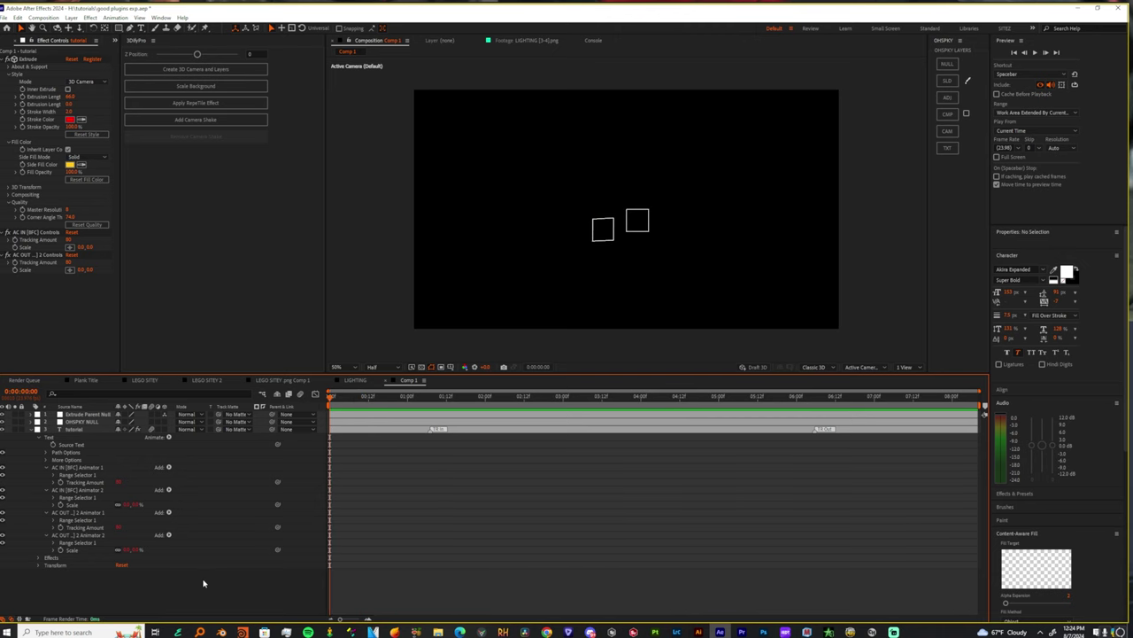
left_click_drag(3, 617, 906, 597)
key("alt+Tab")
left_click_drag(480, 407, 567, 400)
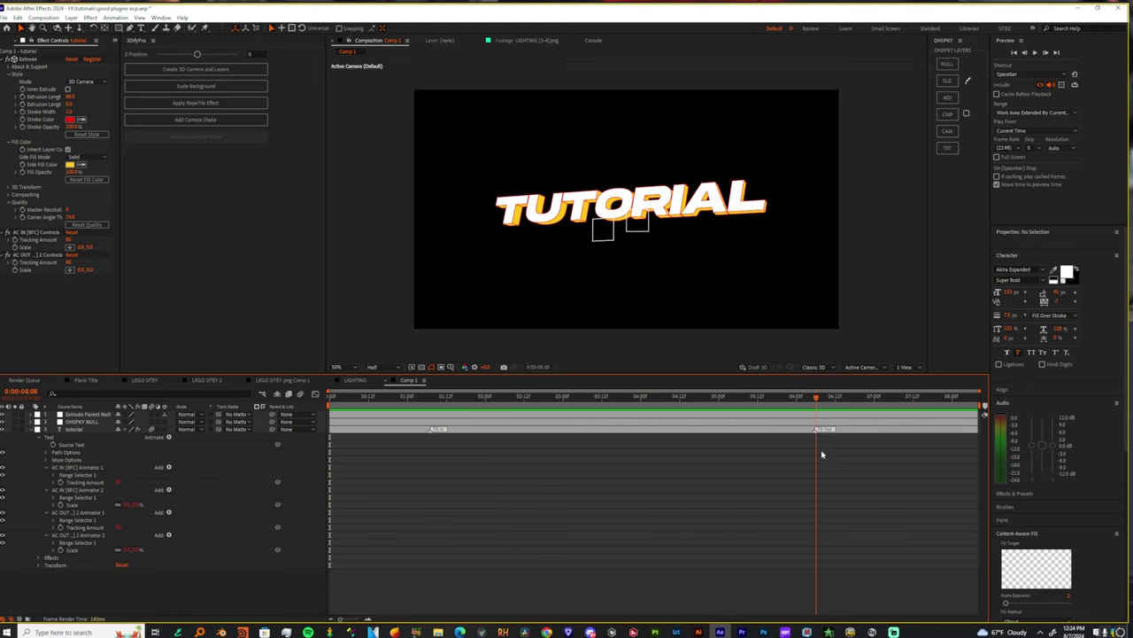
left_click_drag(821, 455, 729, 488)
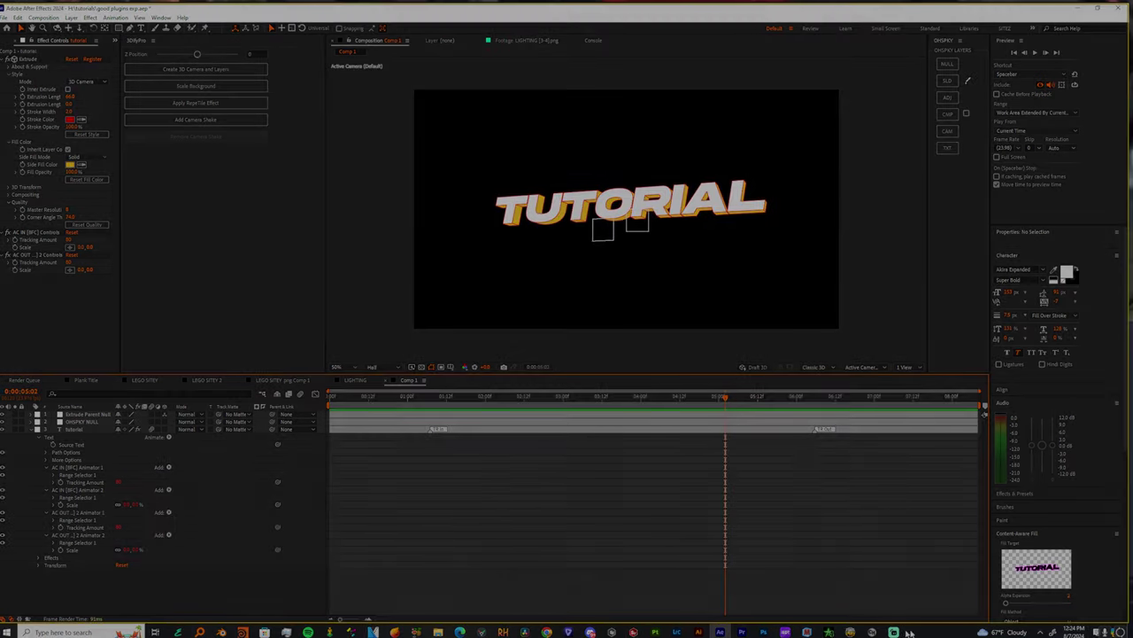